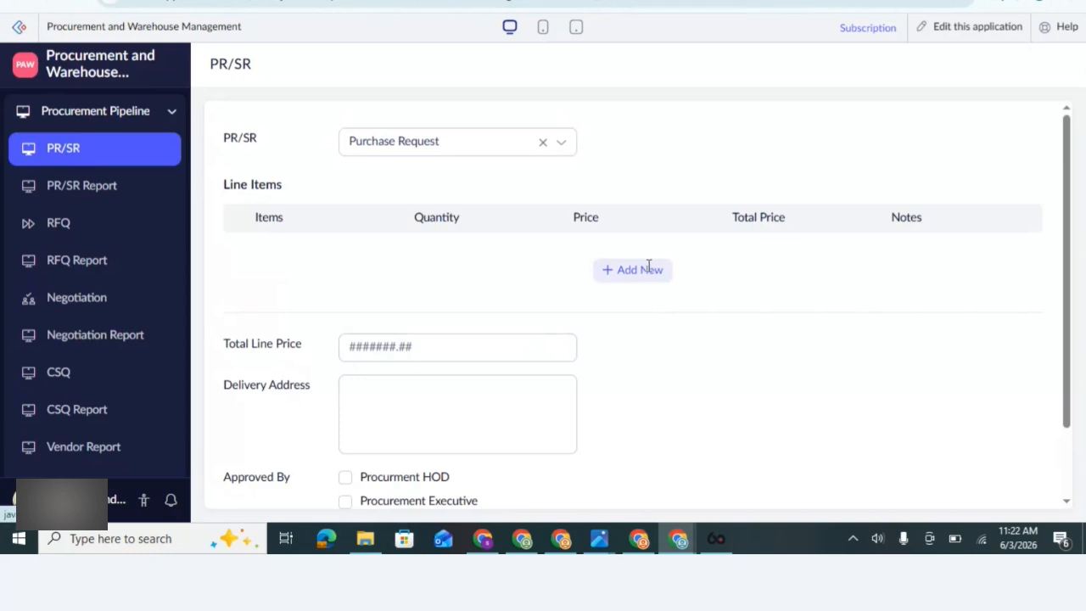
# Step: Open the item choices for the new line item and compare them with the item list in Zoho Inventory
pyautogui.click(550, 108)
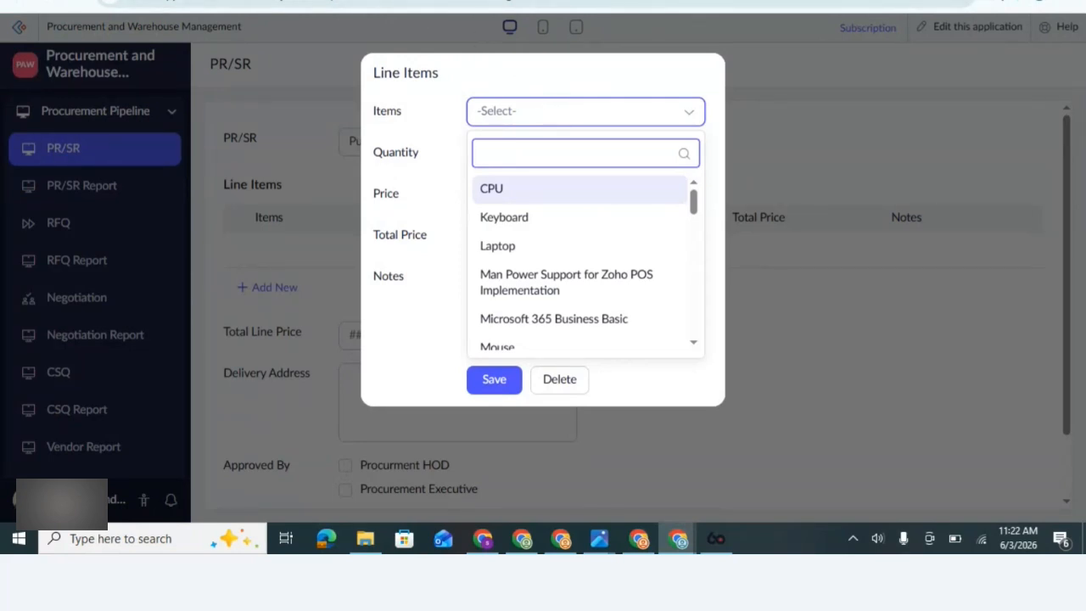
pyautogui.click(373, 1)
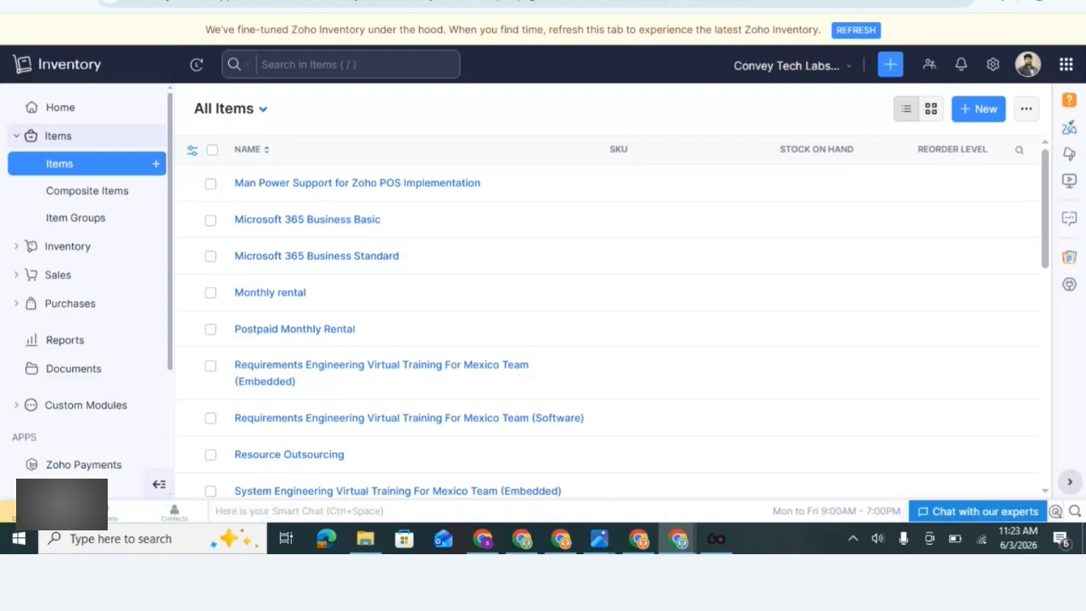
pyautogui.click(170, 1)
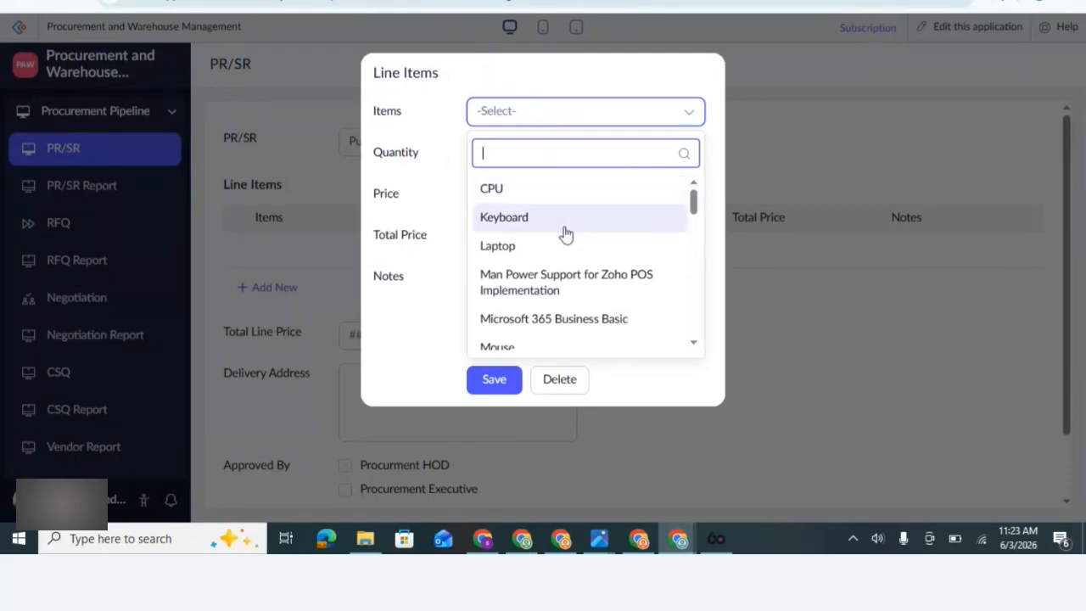
# Step: Add ZOHO POS Training (Optional) with quantity 5 as a line item of the purchase request and save it
pyautogui.scroll(-10, 566, 235)
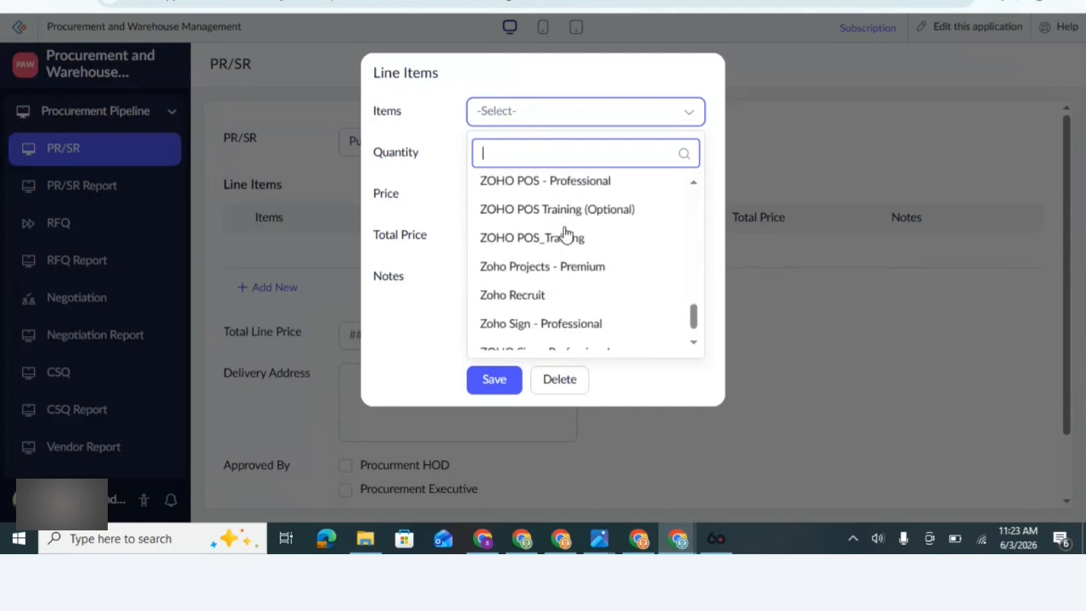
pyautogui.click(580, 218)
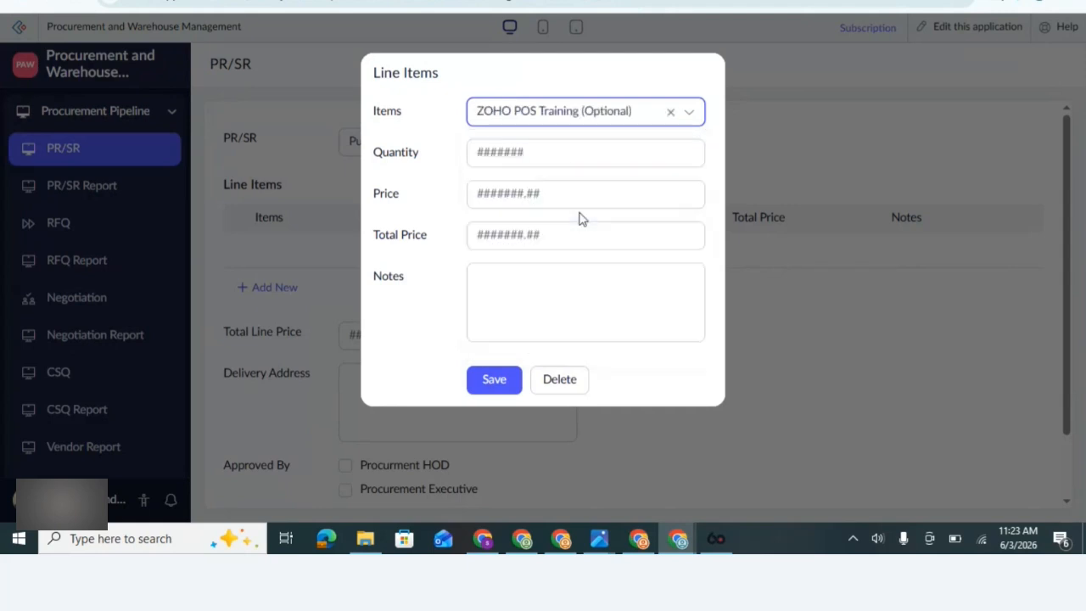
pyautogui.click(561, 153)
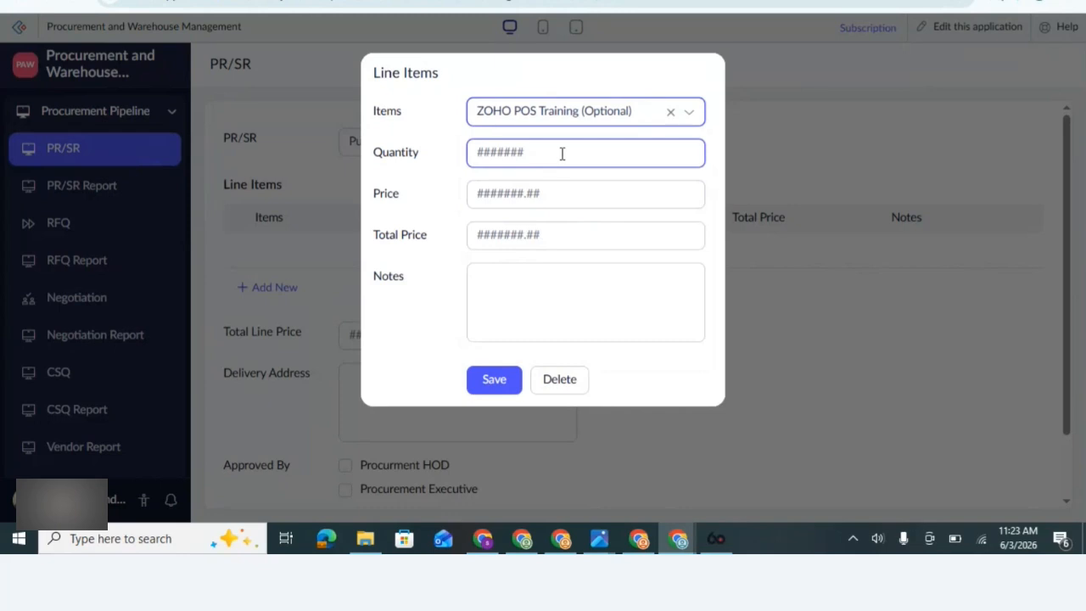
pyautogui.click(562, 154)
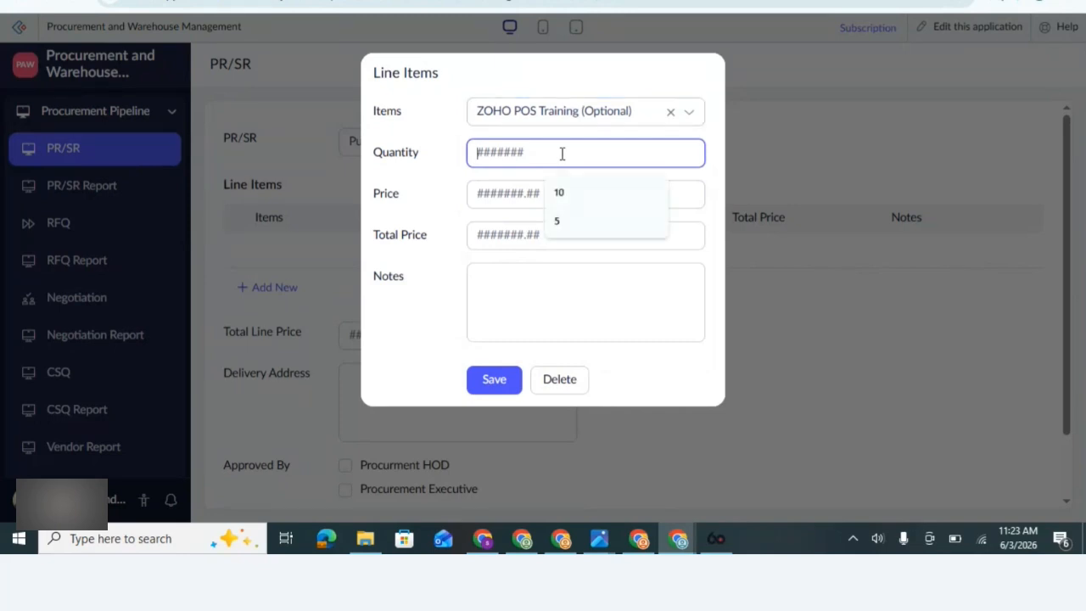
pyautogui.write('5')
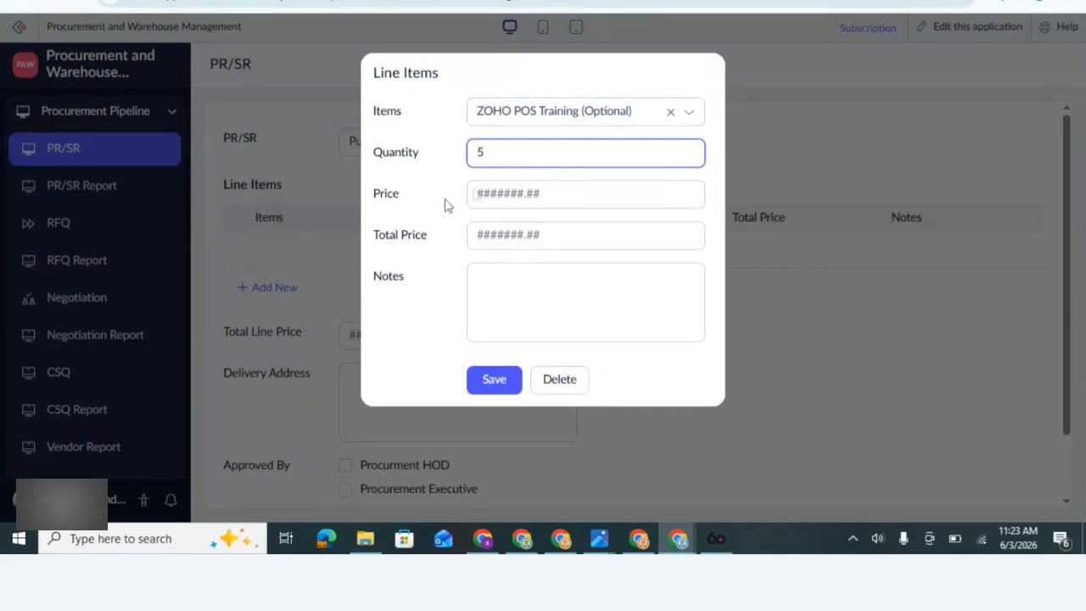
pyautogui.click(378, 194)
pyautogui.moveTo(381, 195); pyautogui.dragTo(410, 201)
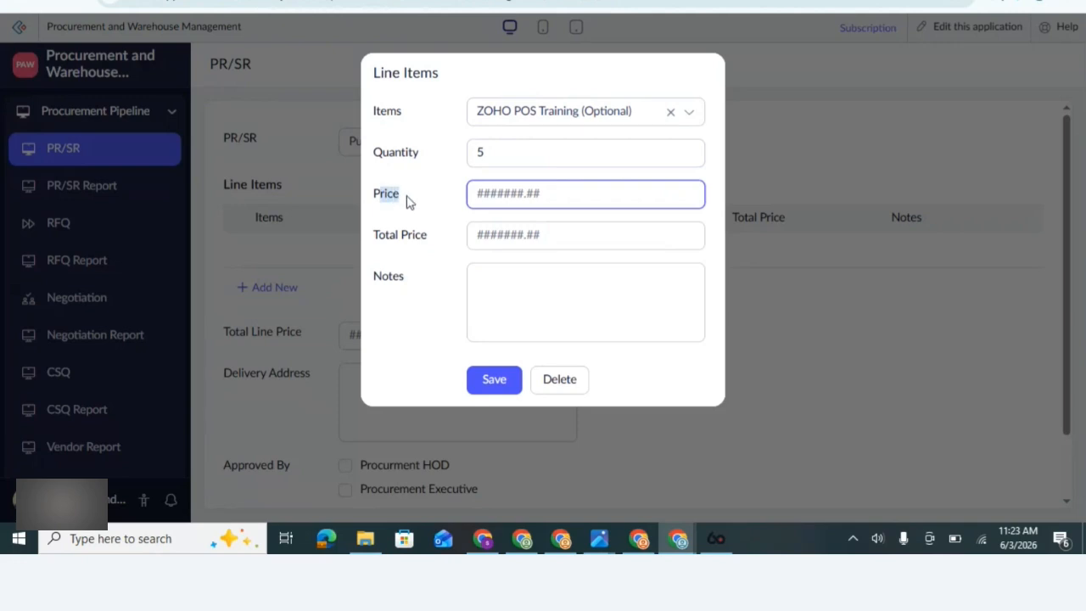
pyautogui.click(511, 386)
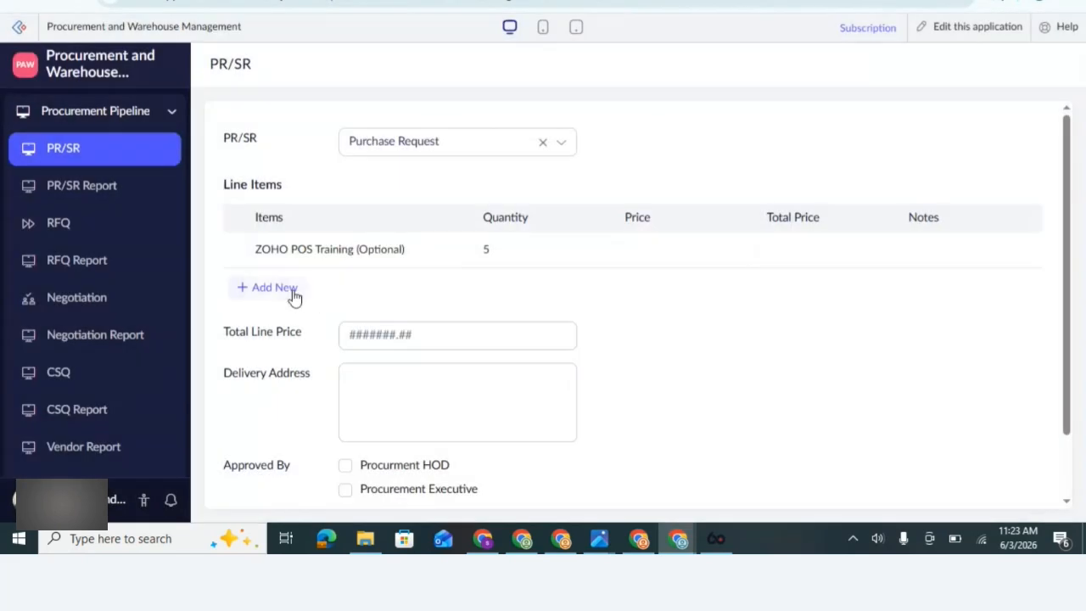
# Step: Add a second line item for Microsoft 365 Business Basic with quantity 2 and submit the purchase request
pyautogui.click(291, 293)
pyautogui.click(513, 120)
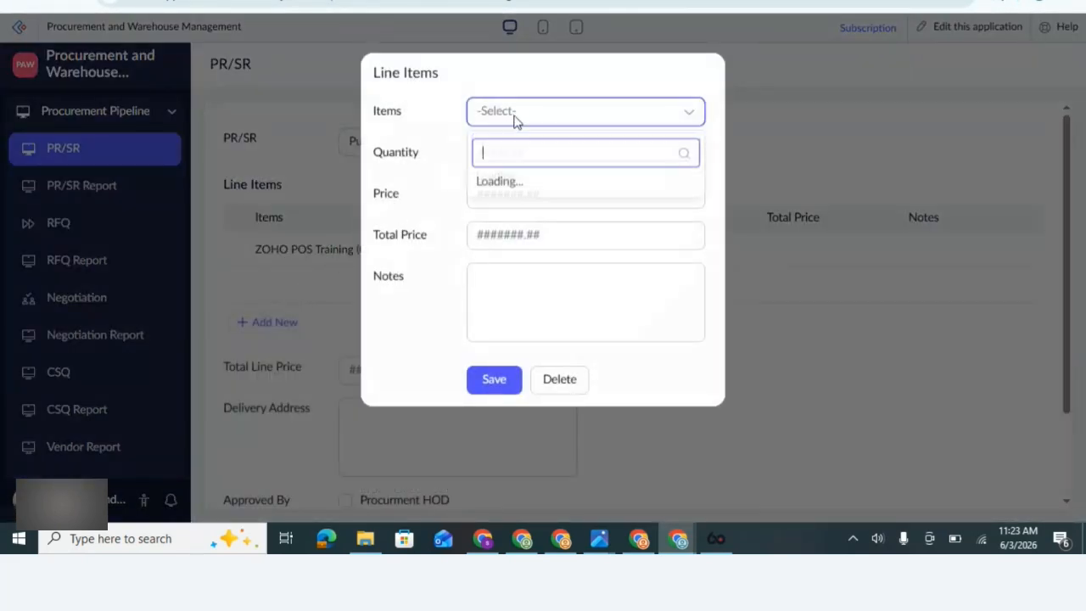
pyautogui.scroll(-1, 580, 265)
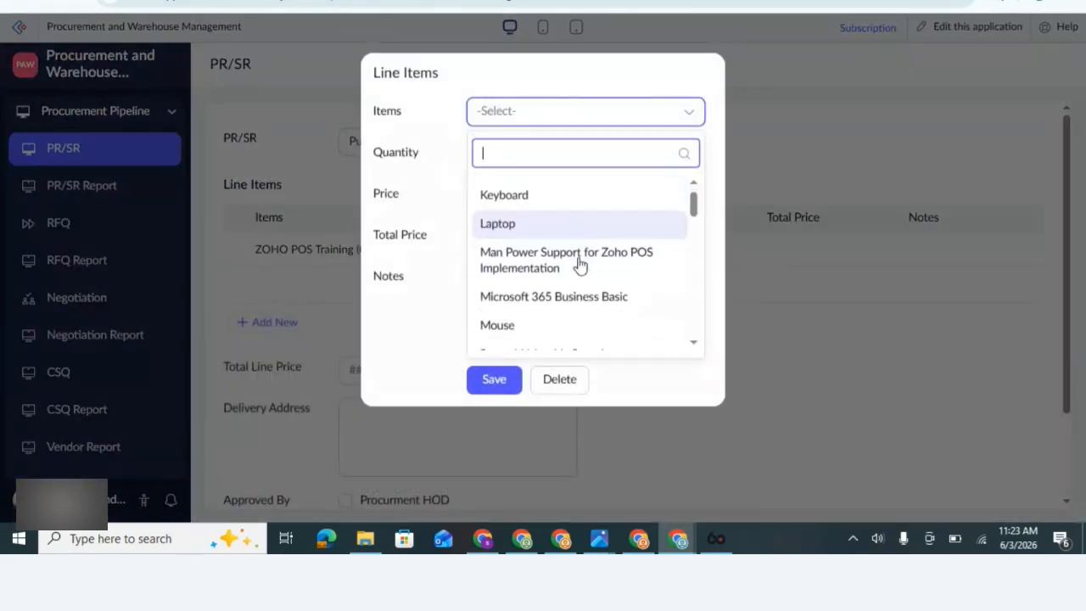
pyautogui.click(583, 299)
pyautogui.click(519, 154)
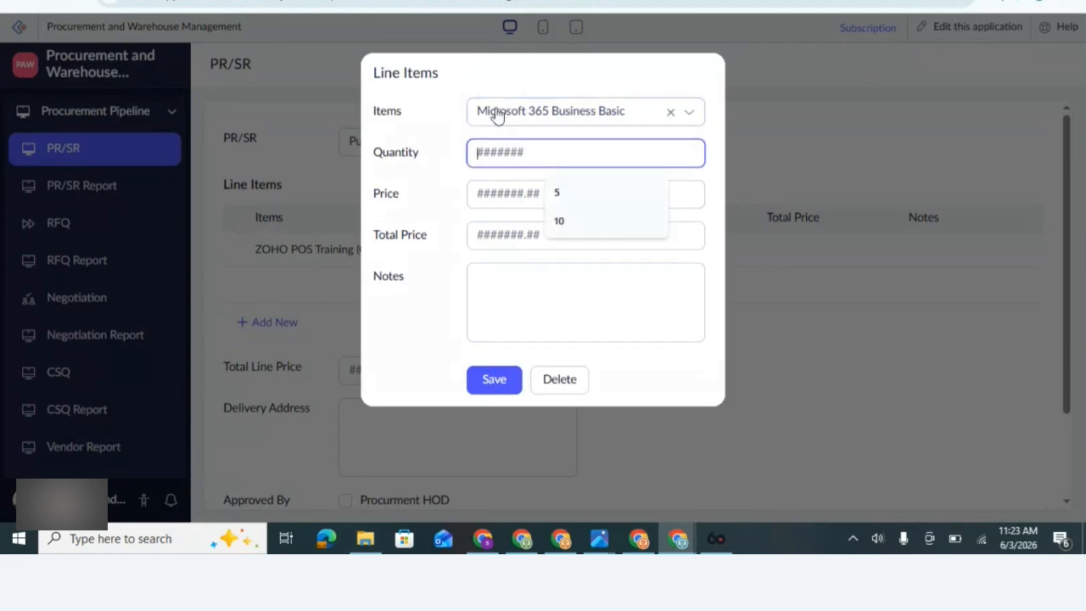
pyautogui.write('2')
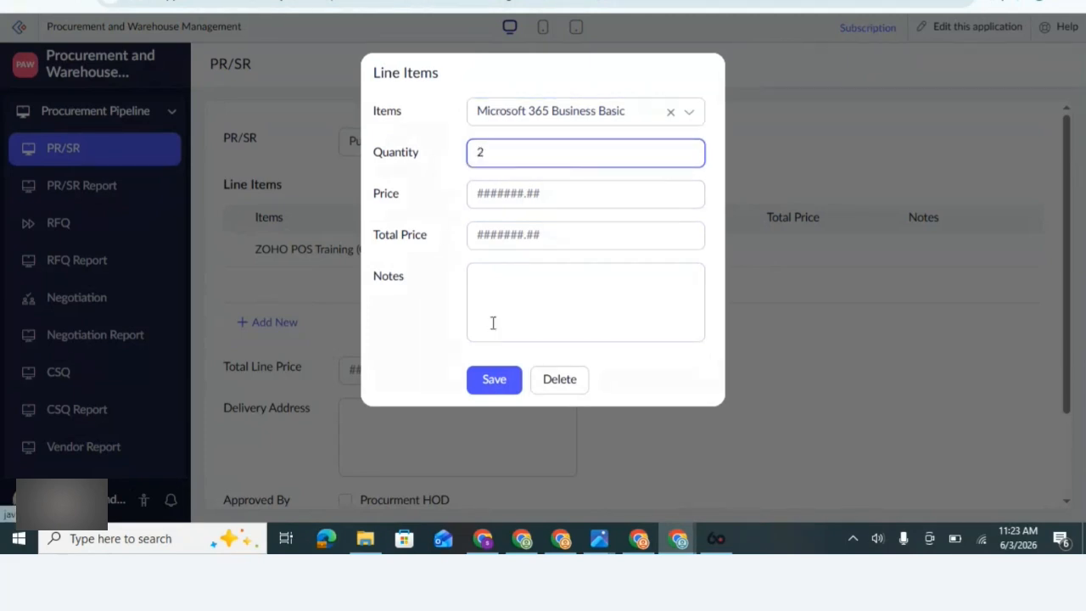
pyautogui.click(499, 384)
pyautogui.rightClick(501, 387)
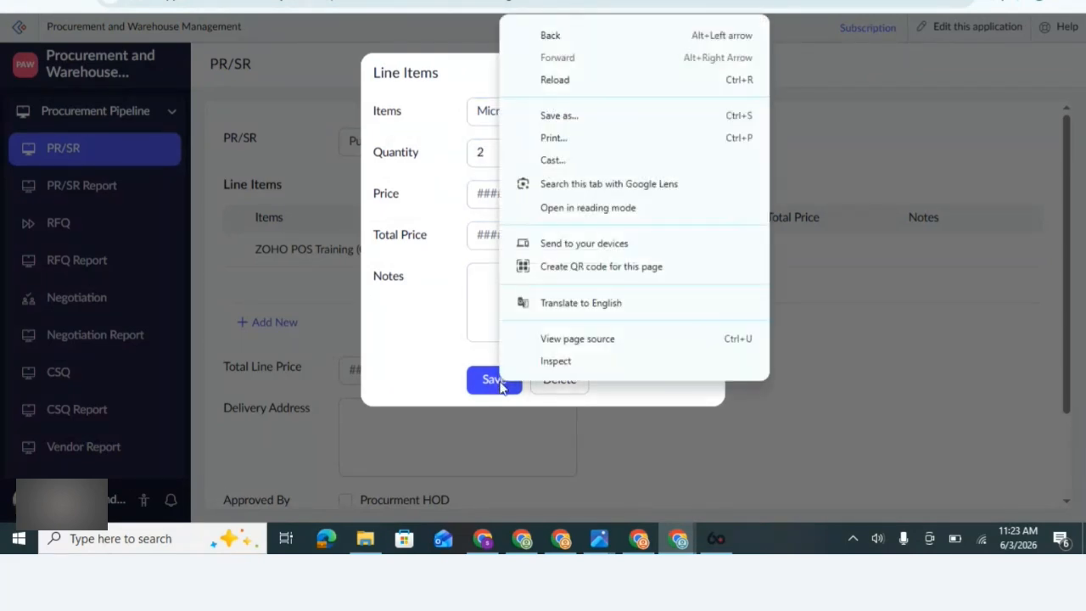
pyautogui.click(448, 382)
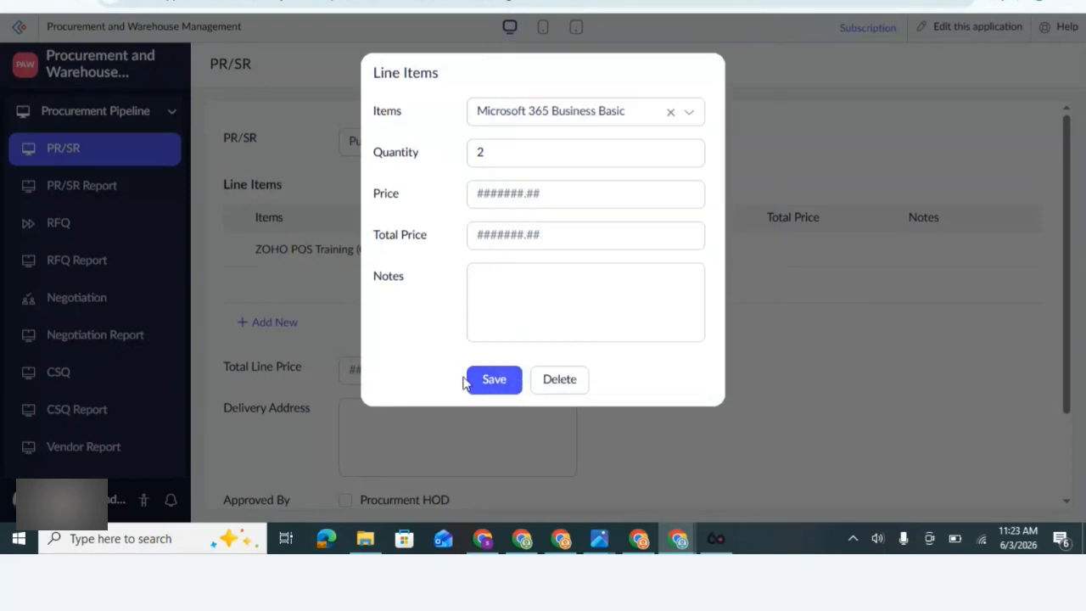
pyautogui.click(491, 380)
pyautogui.scroll(-3, 482, 382)
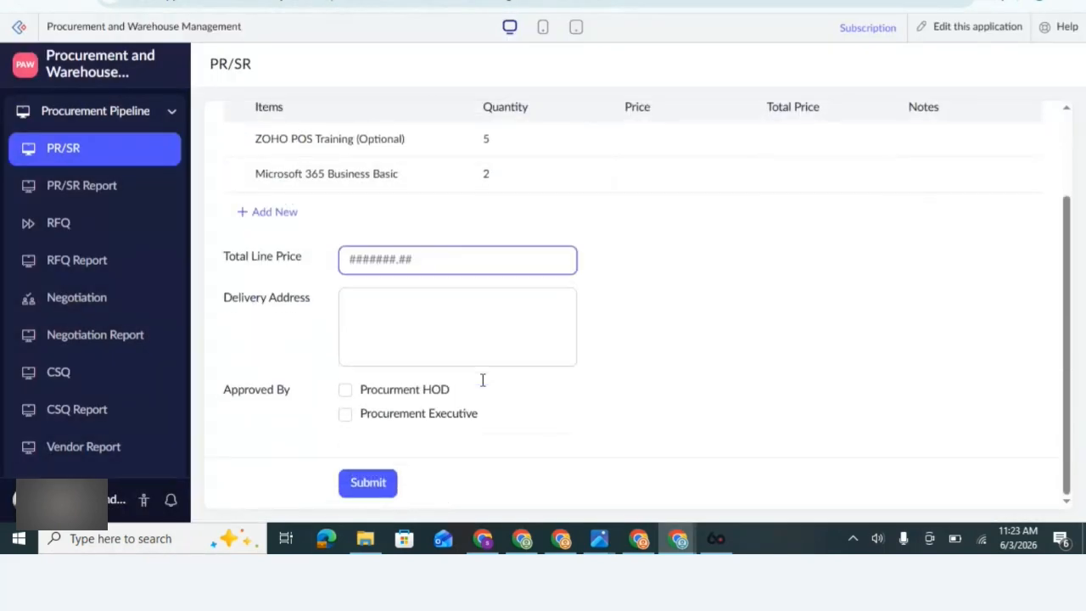
pyautogui.click(368, 484)
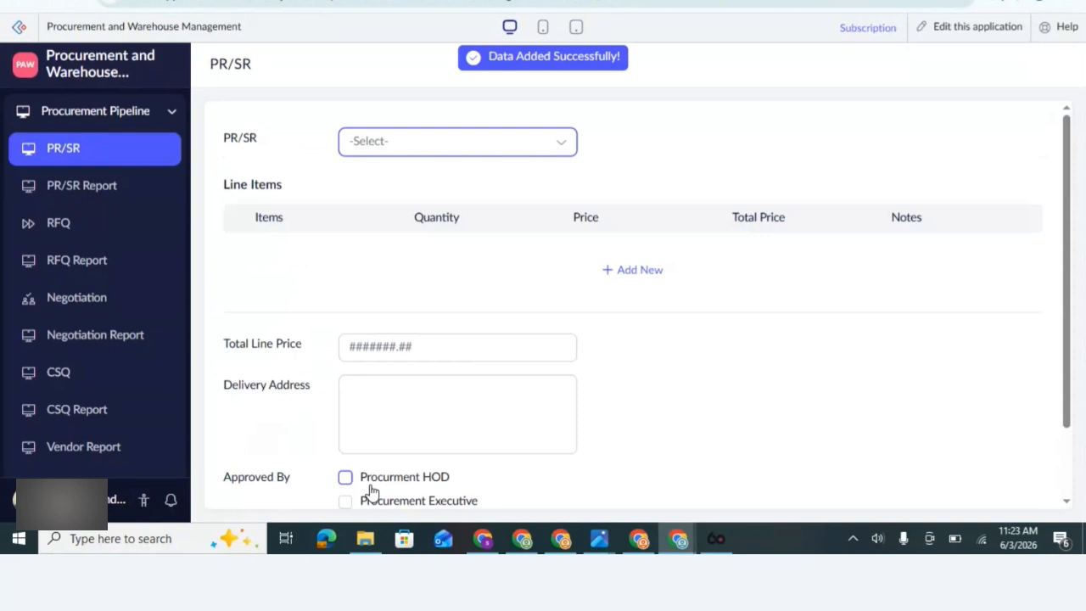
# Step: View the procurement and warehouse workflow diagram in the image viewer and return to the PR/SR form
pyautogui.hotkey('alt', 'Tab')
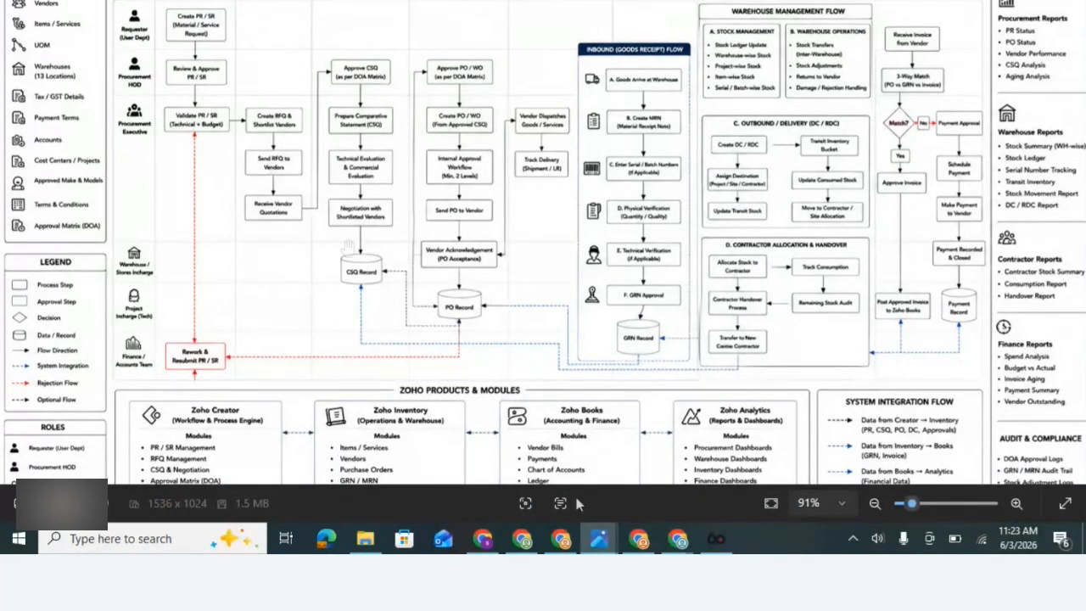
pyautogui.moveTo(645, 535)
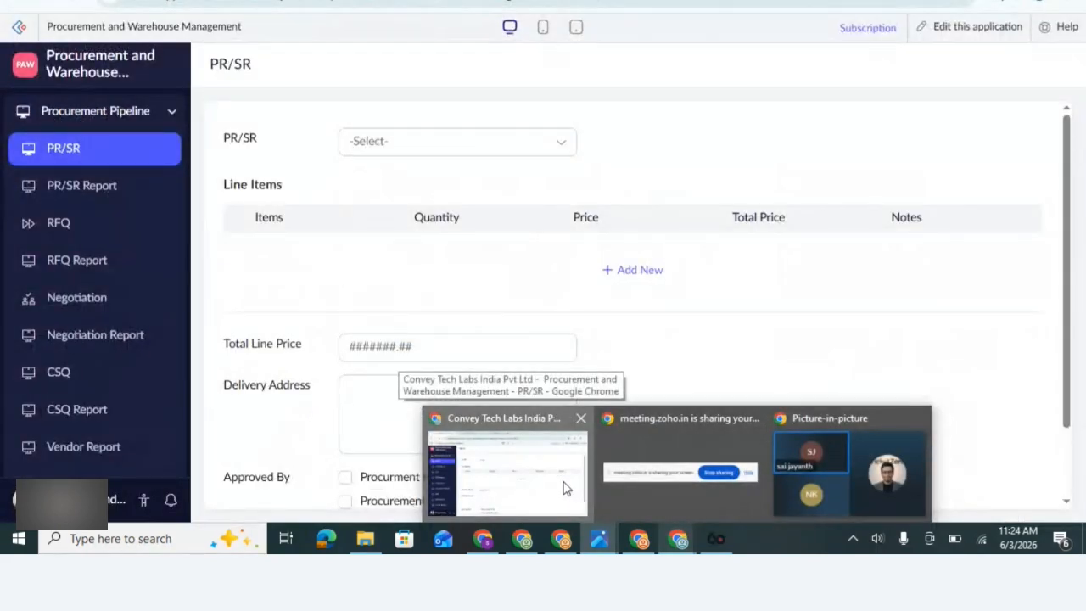
pyautogui.click(571, 485)
# Step: Edit purchase request 5 from the PR/SR Report, mark it as approved by Procurment HOD and update the record
pyautogui.click(121, 187)
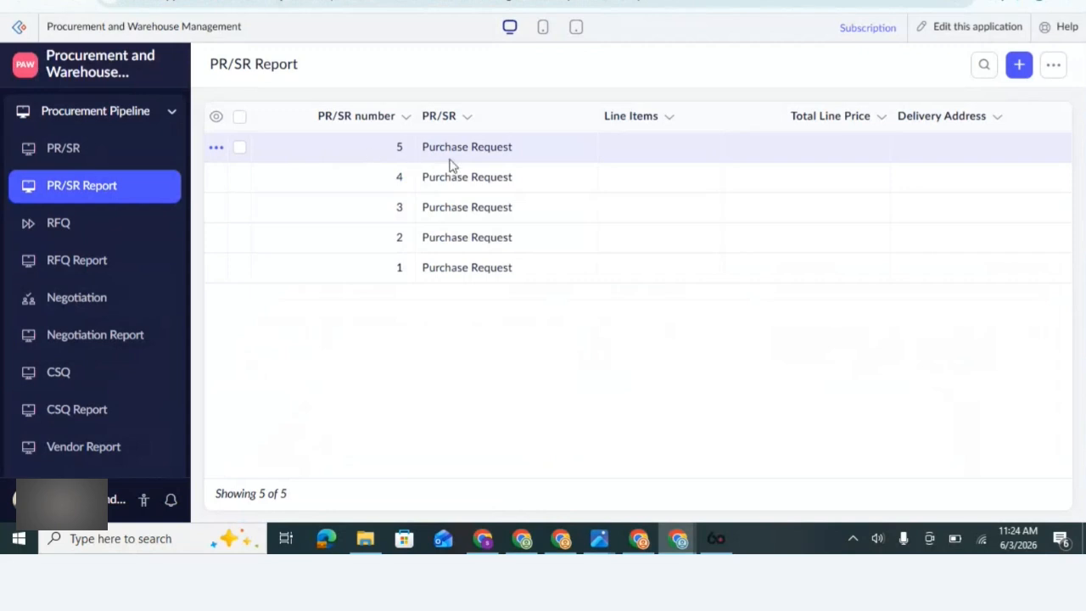
pyautogui.click(449, 165)
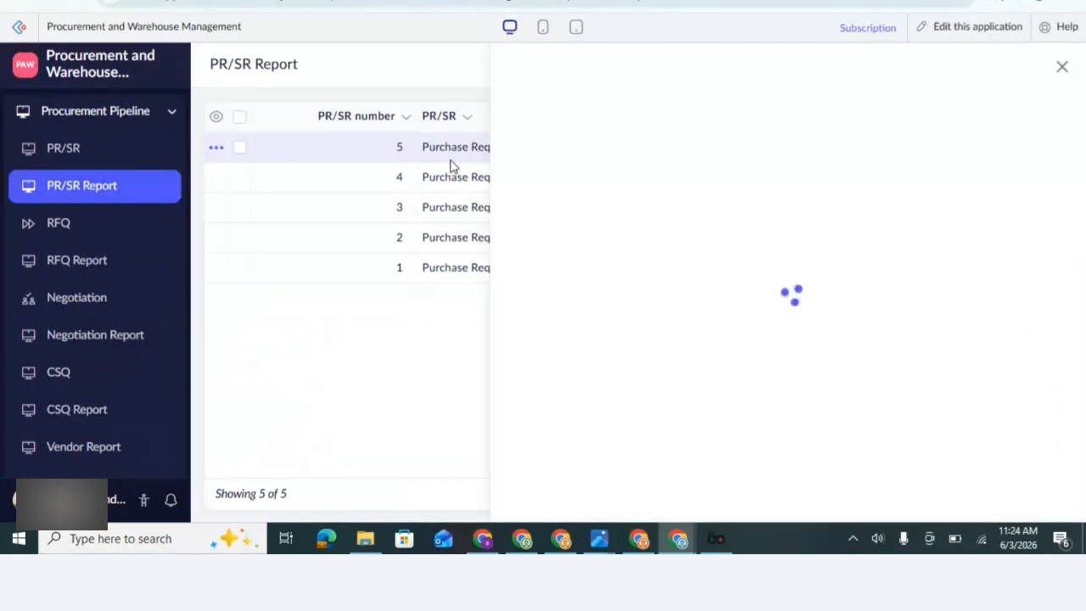
pyautogui.click(862, 68)
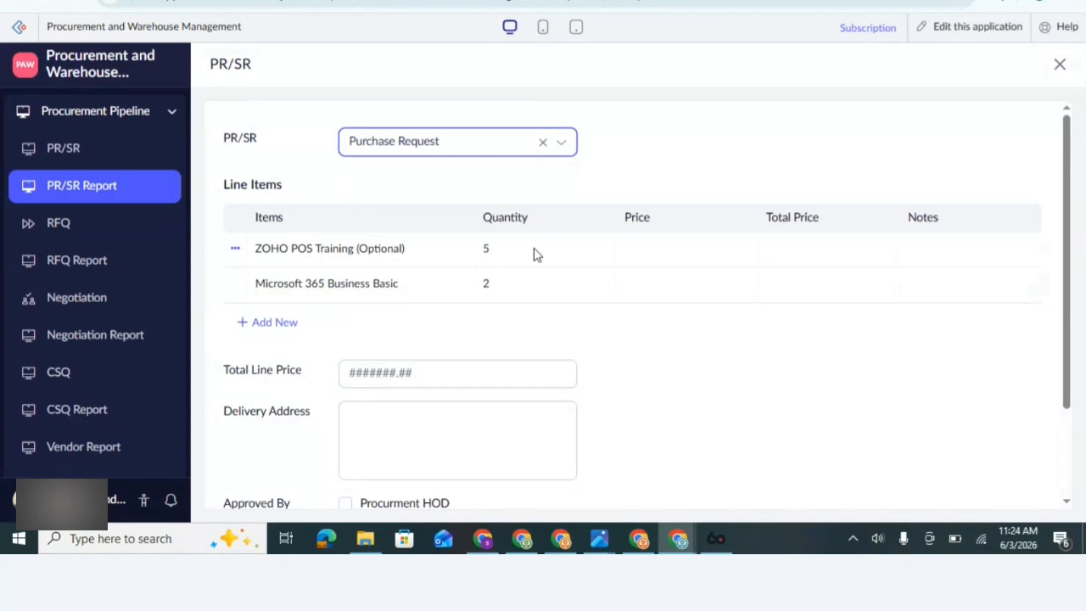
pyautogui.scroll(-3, 534, 255)
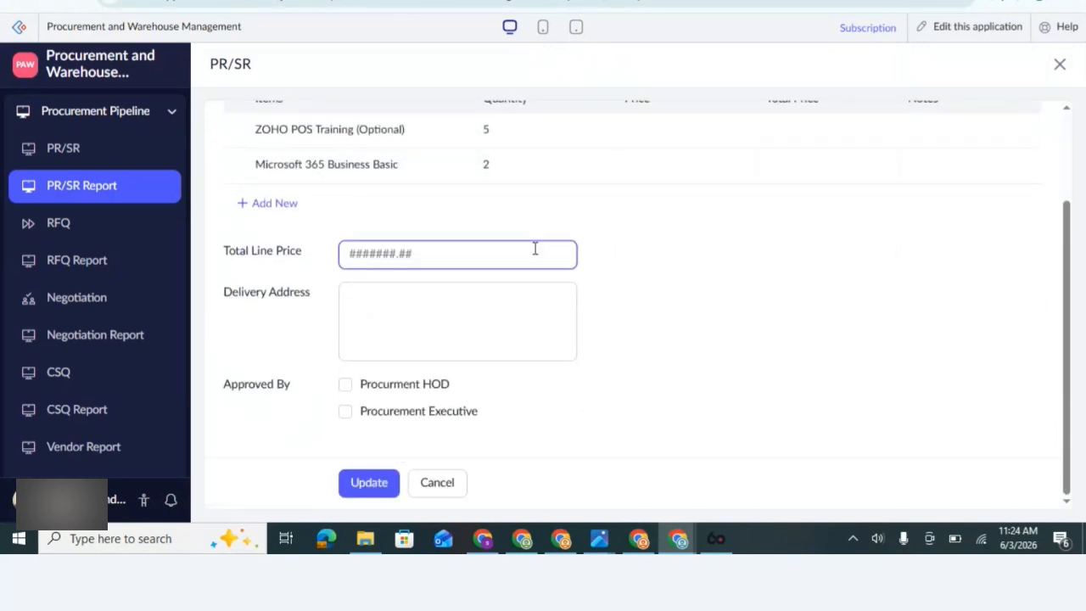
pyautogui.click(351, 385)
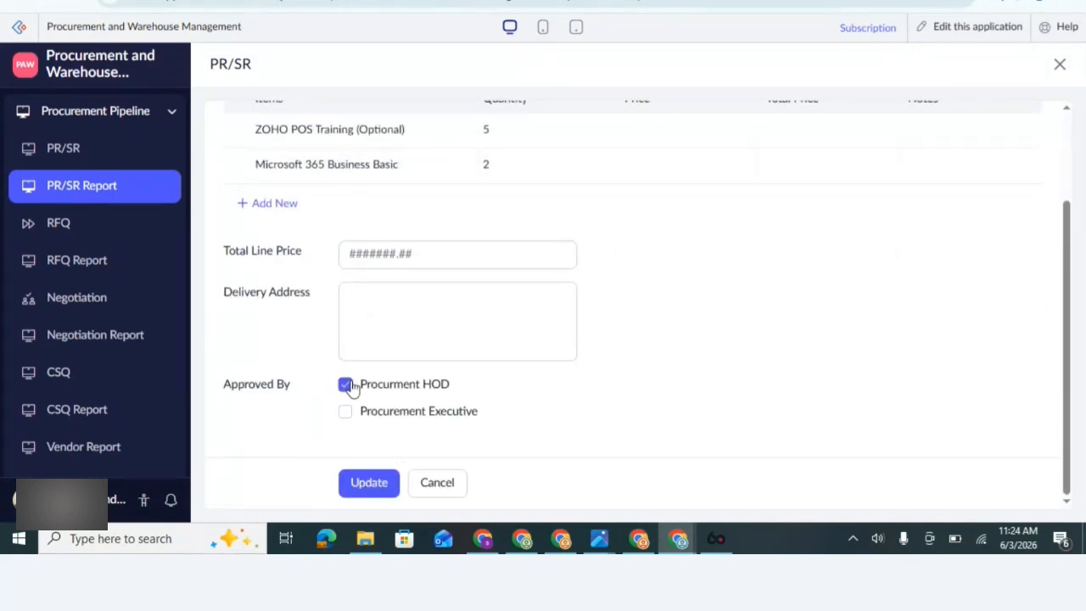
pyautogui.click(375, 485)
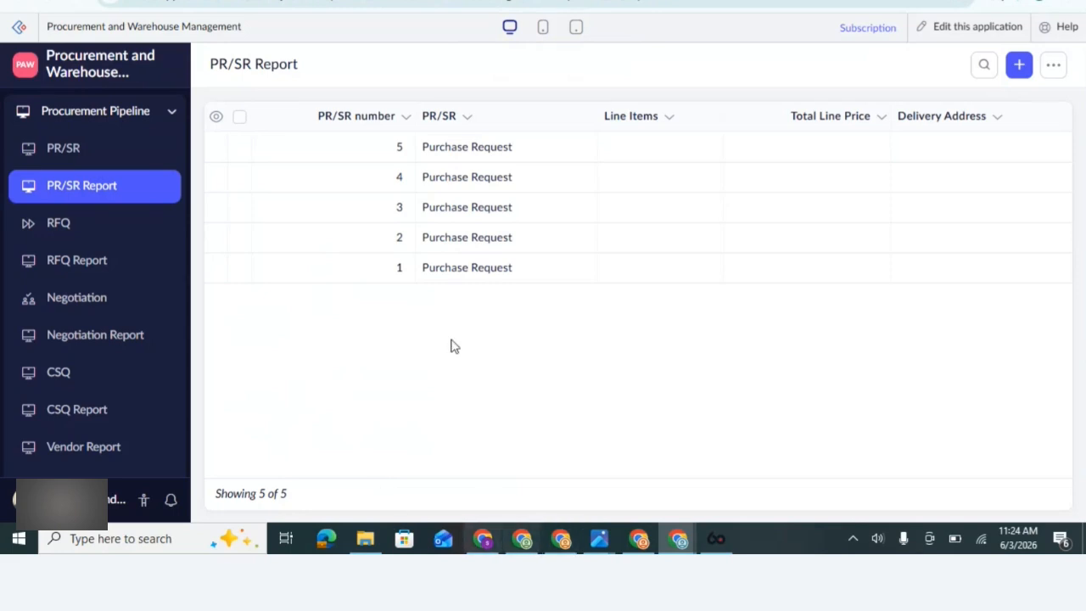
# Step: Check the PR/SR validation stage in the workflow diagram and return to the PR/SR Report
pyautogui.hotkey('alt', 'Tab')
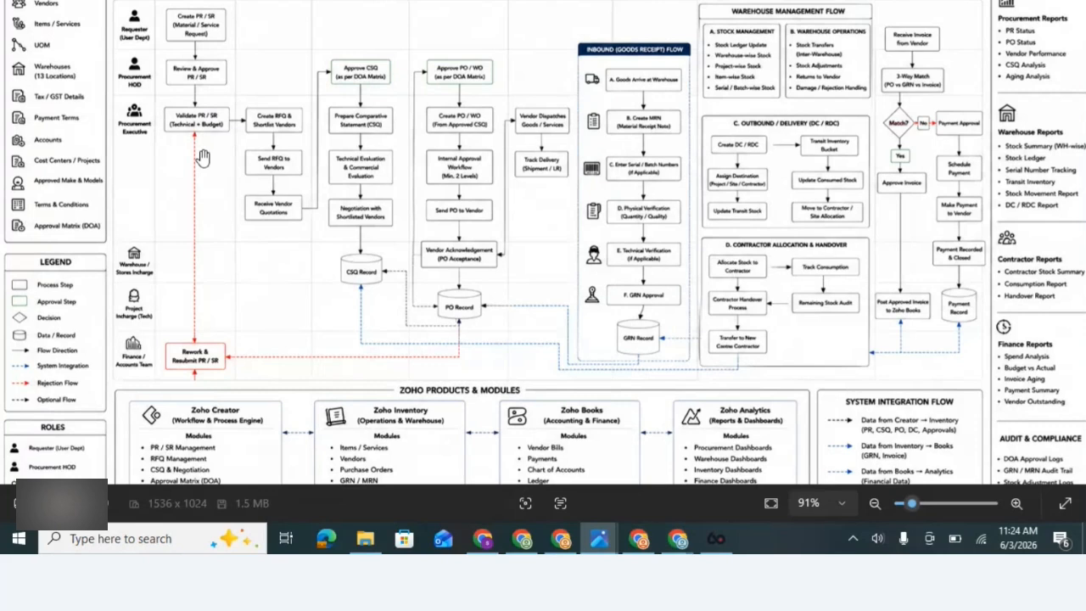
pyautogui.moveTo(640, 535)
pyautogui.hotkey('alt', 'Tab')
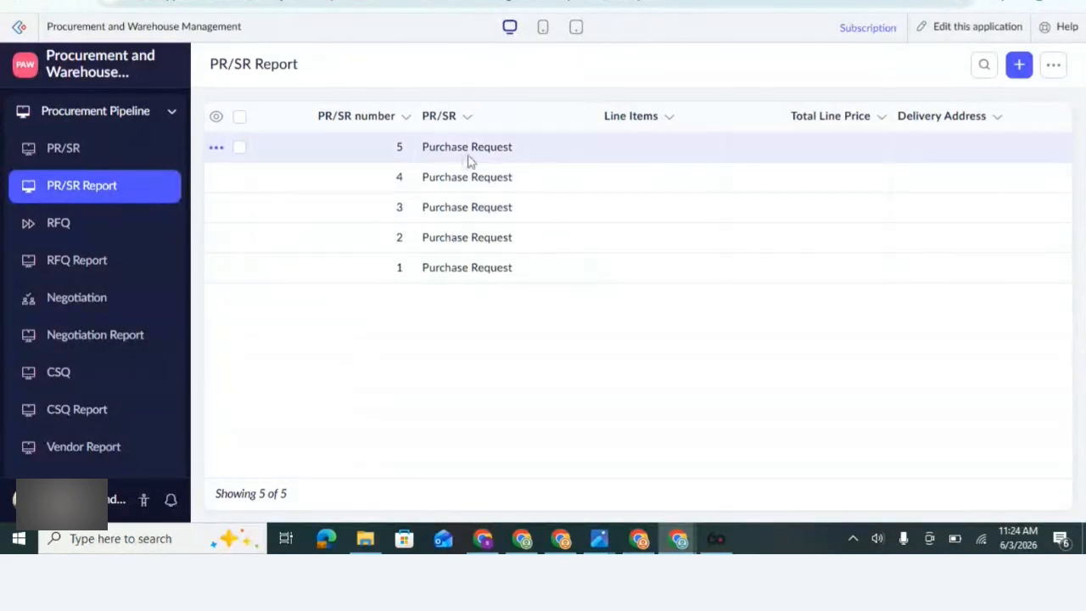
# Step: Edit purchase request 5 again, add Procurement Executive to its approvals and update the record
pyautogui.click(477, 161)
pyautogui.click(858, 65)
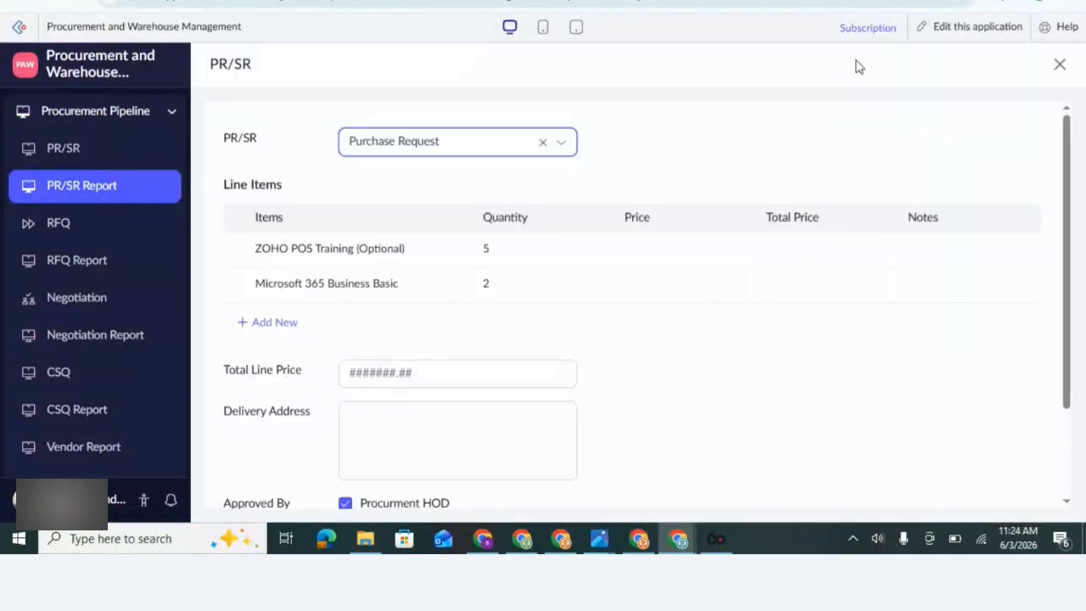
pyautogui.scroll(-2, 660, 312)
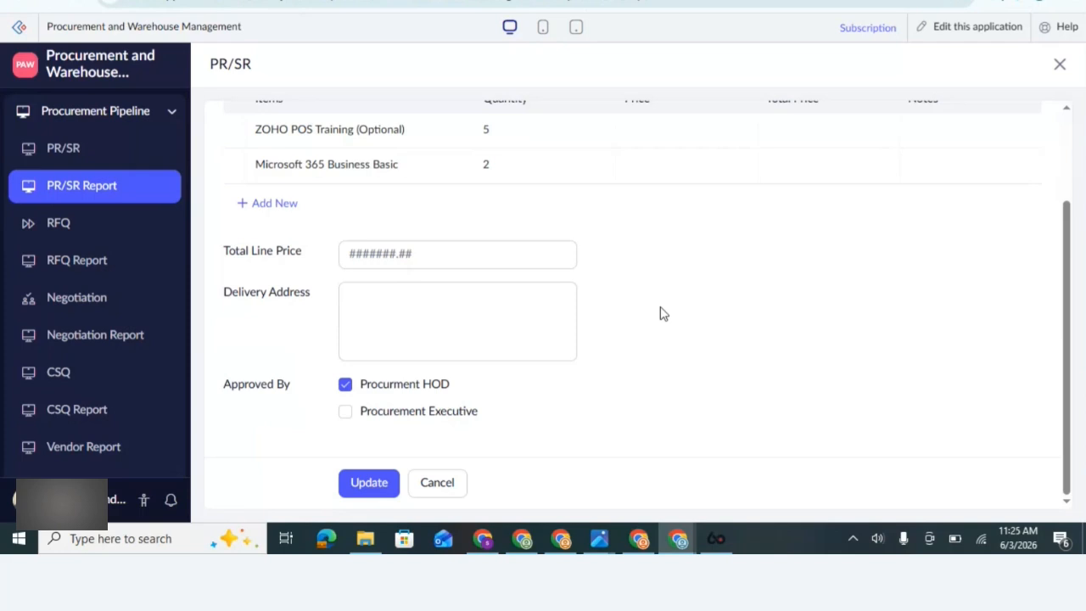
pyautogui.click(396, 415)
pyautogui.click(385, 485)
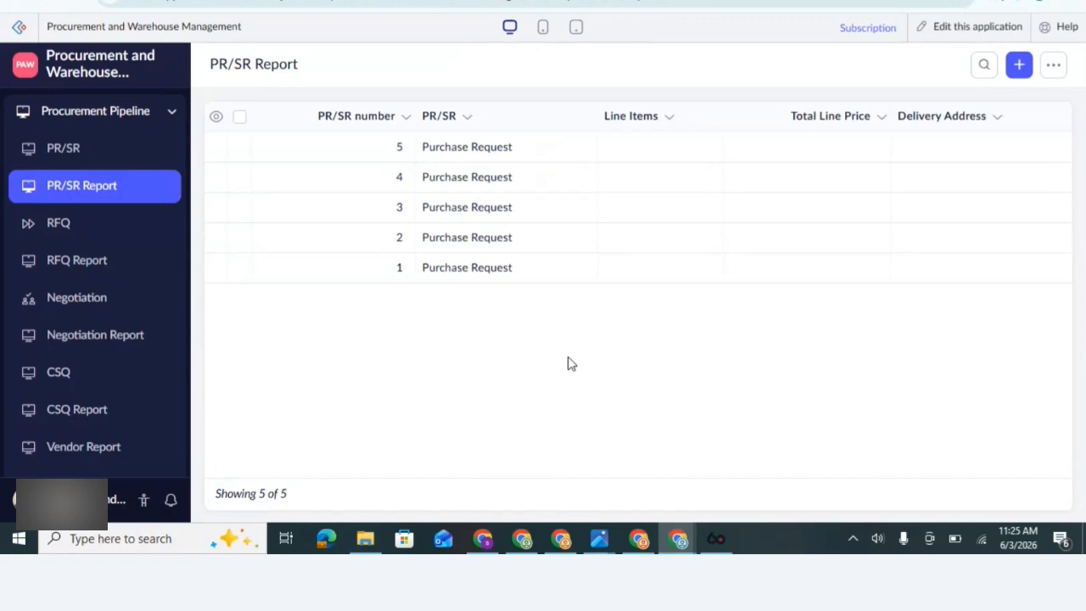
# Step: Consult the workflow diagram, return to the PR/SR Report and open the details of purchase request 5 to check its approvals
pyautogui.hotkey('alt', 'Tab')
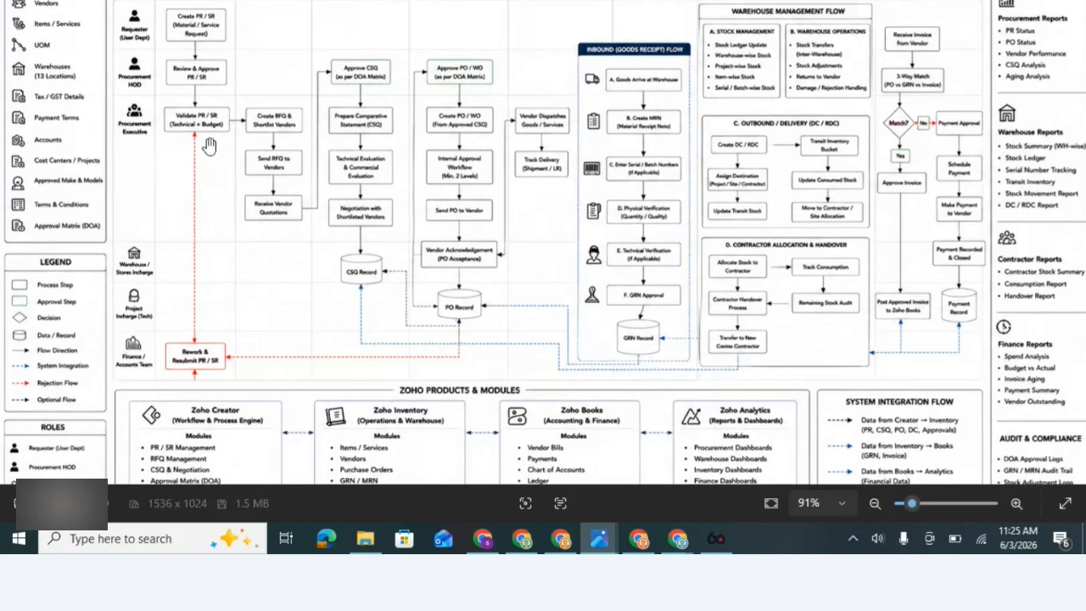
pyautogui.moveTo(684, 550)
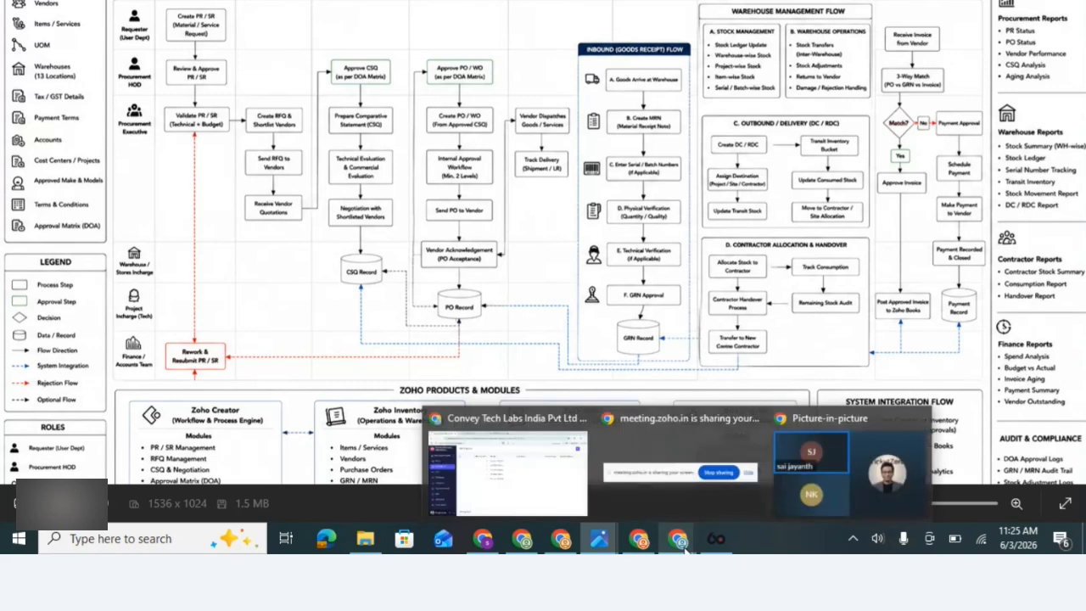
pyautogui.click(561, 496)
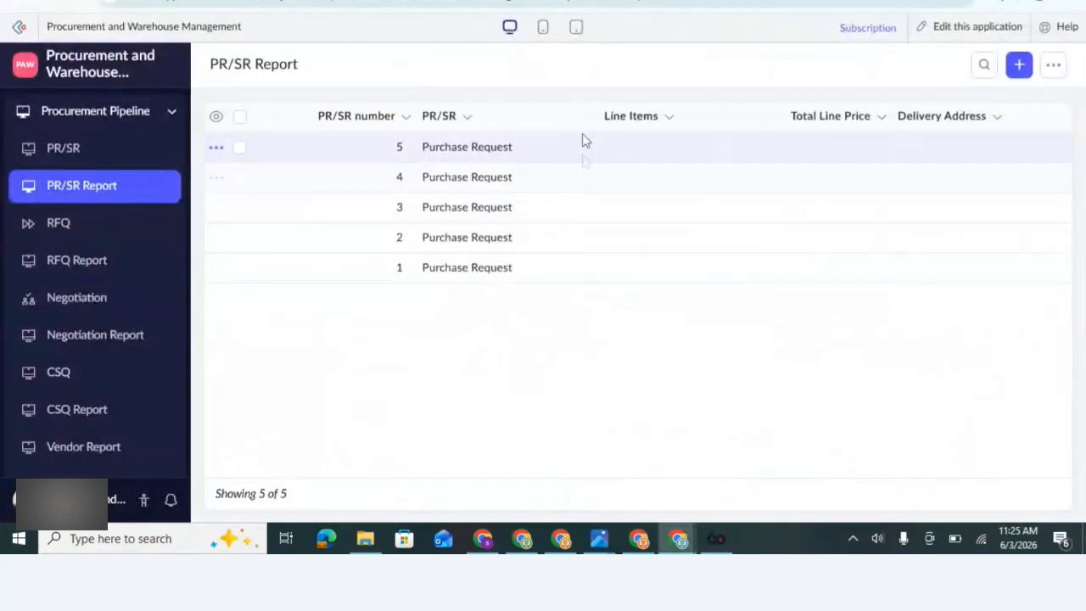
pyautogui.click(585, 146)
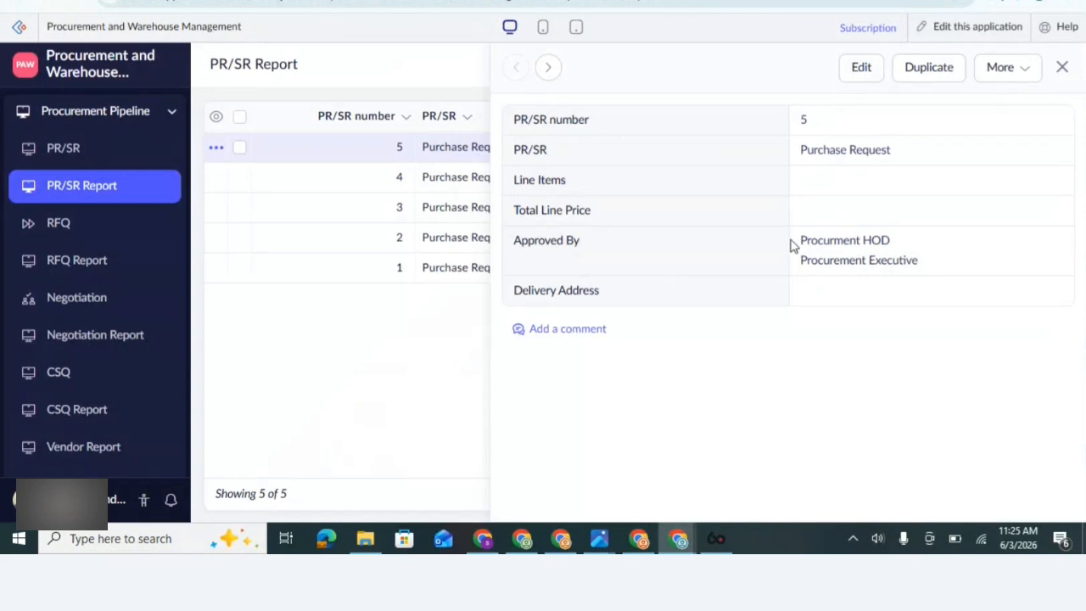
# Step: Review the approvals on purchase request 5 and check that the RFQ form lets it be selected as PR/SR
pyautogui.moveTo(791, 245); pyautogui.dragTo(927, 263)
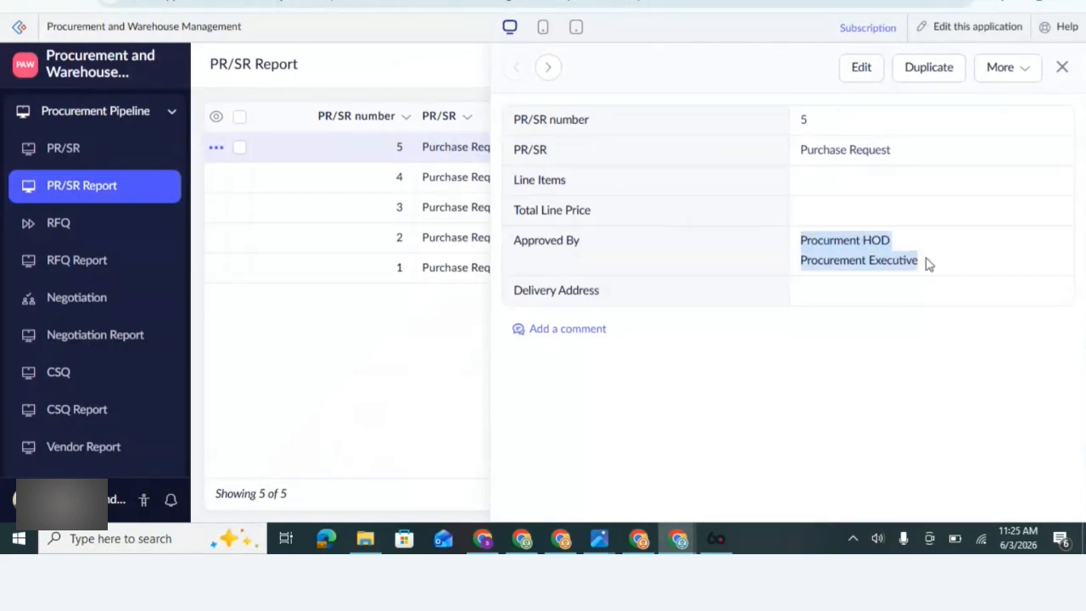
pyautogui.click(127, 225)
pyautogui.click(452, 142)
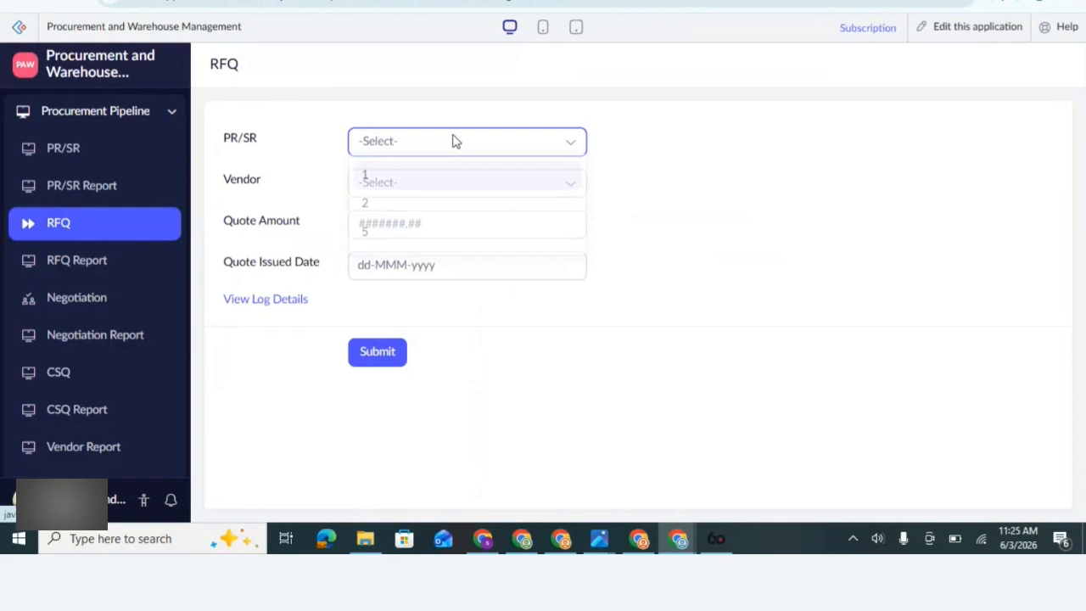
pyautogui.click(396, 240)
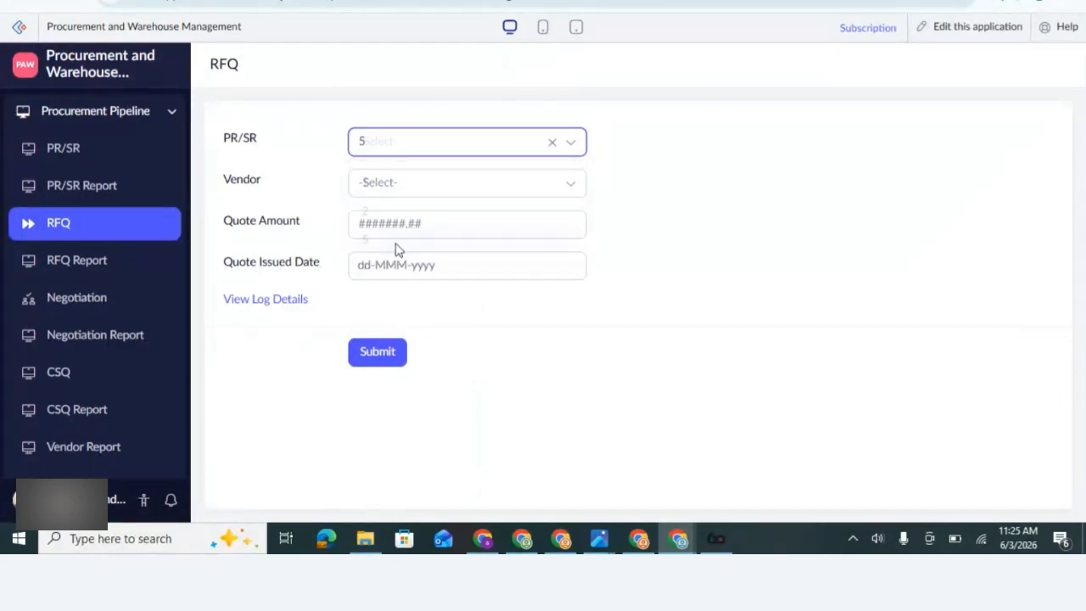
# Step: Start a new Purchase Request and add the line item Requirements Engineering Virtual Training For Mexico Team (Software) with quantity 1
pyautogui.click(123, 150)
pyautogui.click(395, 143)
pyautogui.click(416, 196)
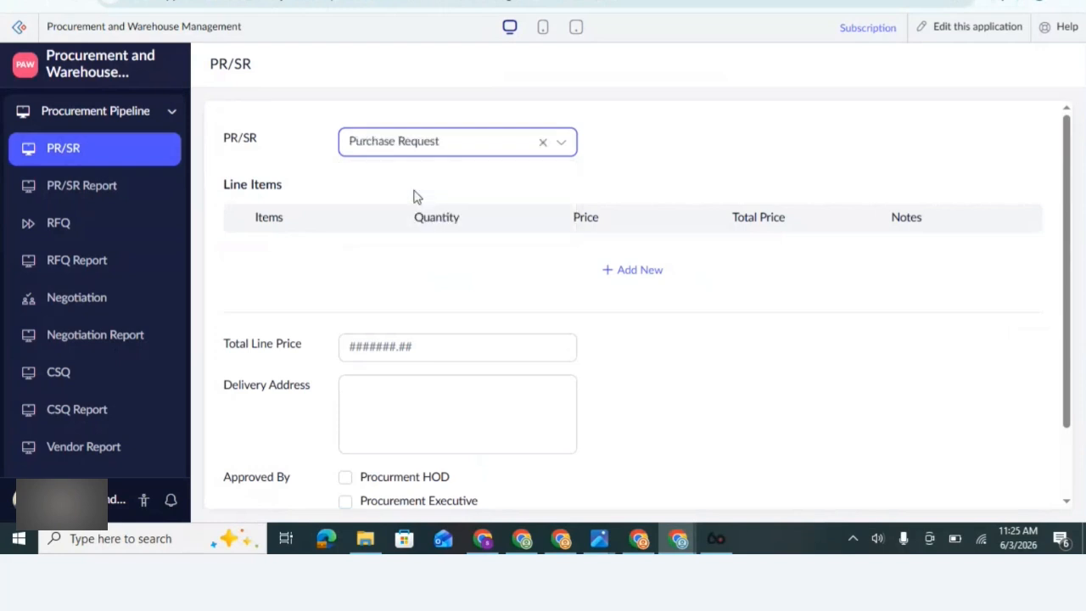
pyautogui.click(606, 270)
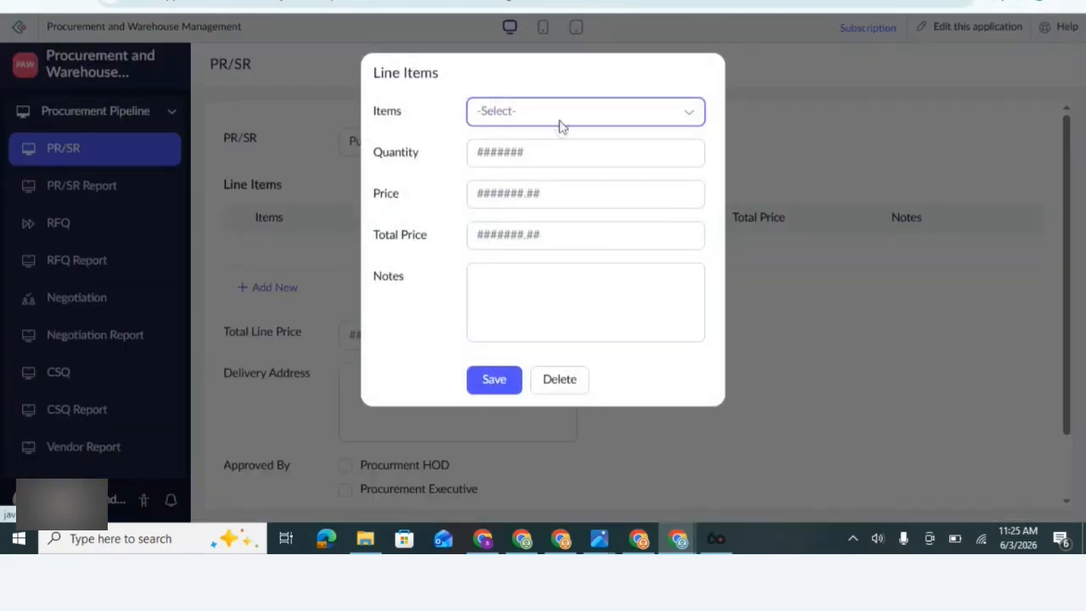
pyautogui.click(559, 119)
pyautogui.scroll(-10, 535, 229)
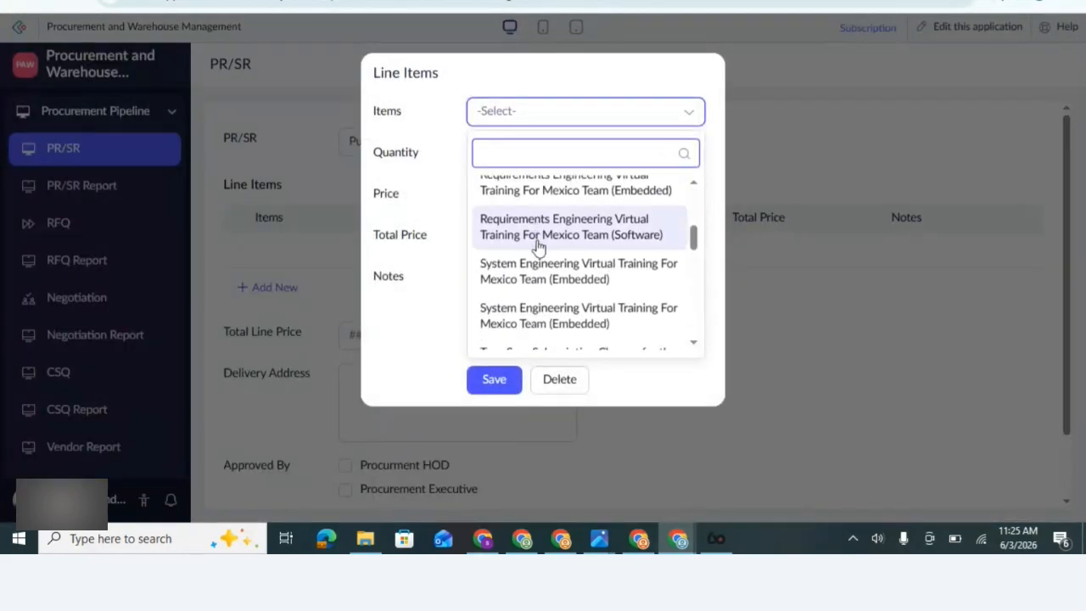
pyautogui.click(536, 244)
pyautogui.click(559, 148)
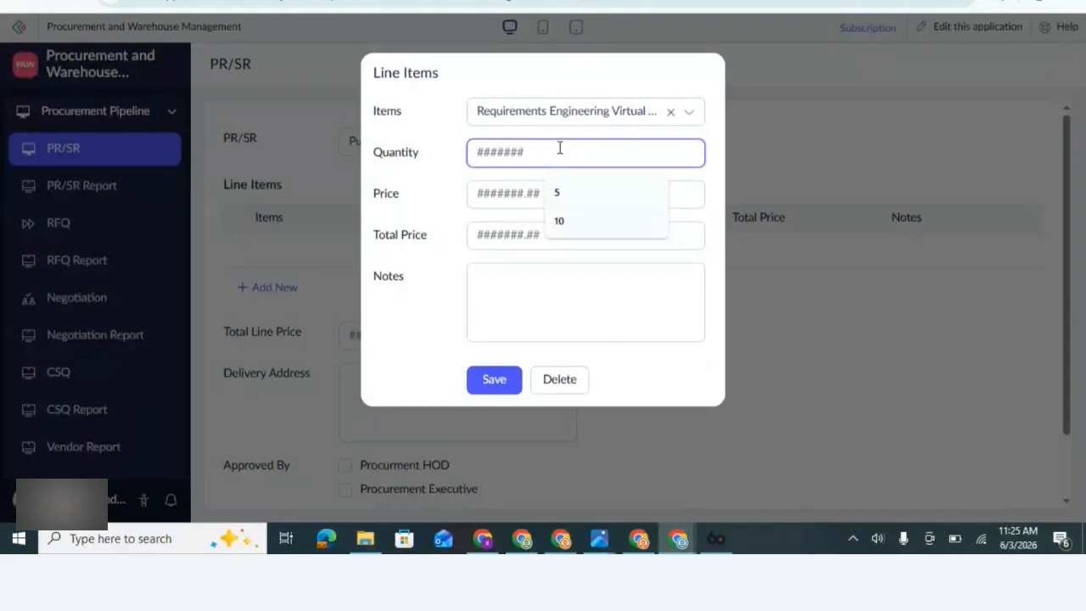
pyautogui.write('1')
pyautogui.click(493, 378)
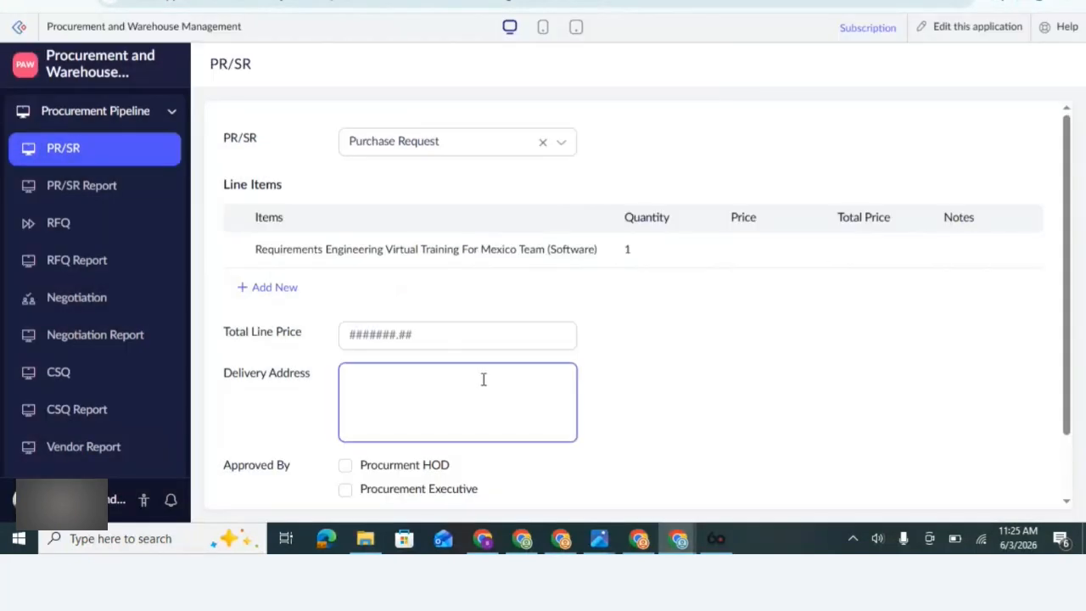
# Step: Add a second line item, System Engineering Virtual Training For Mexico Team (Embedded), with quantity 3
pyautogui.click(274, 297)
pyautogui.click(534, 121)
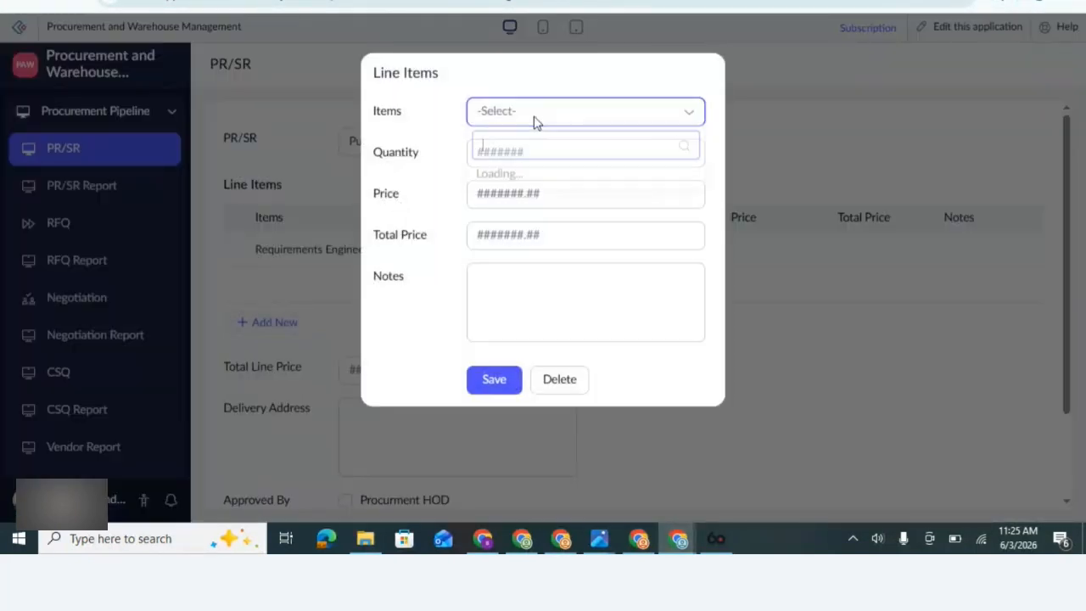
pyautogui.scroll(-5, 526, 288)
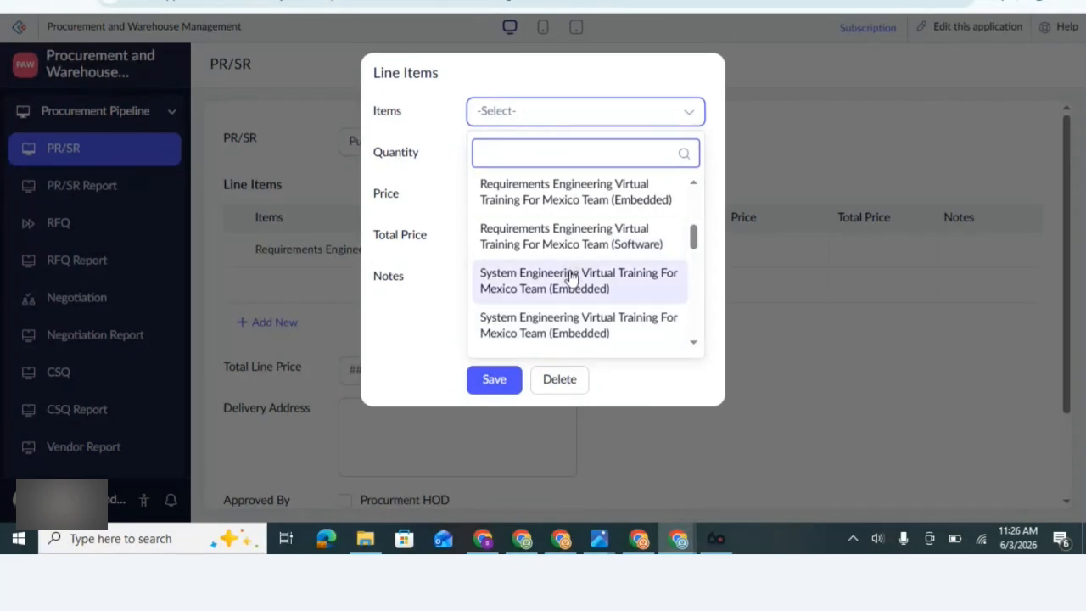
pyautogui.click(565, 275)
pyautogui.click(561, 158)
pyautogui.write('3')
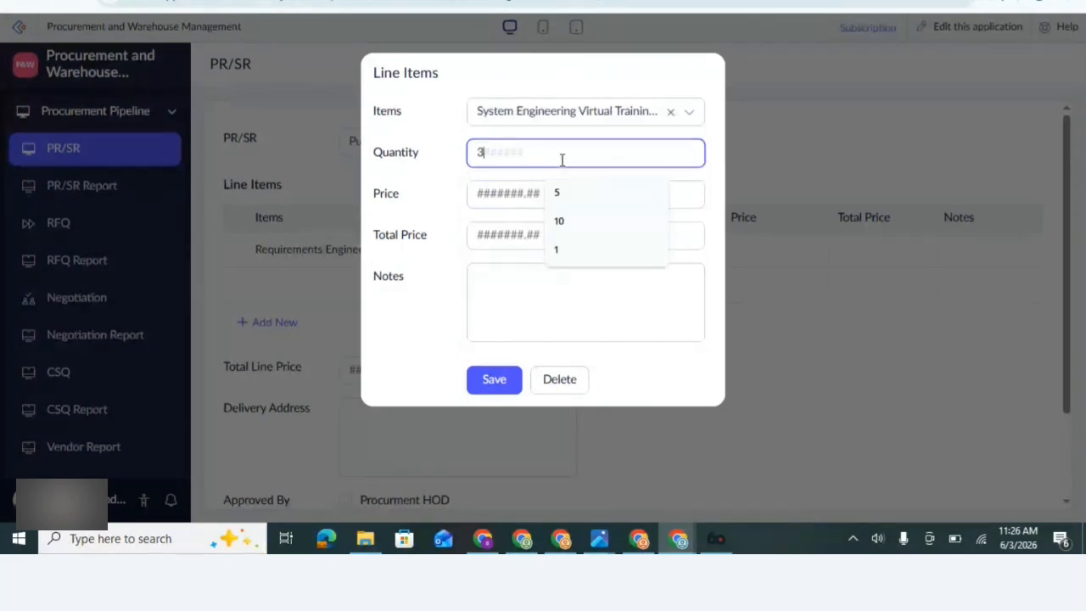
pyautogui.click(496, 379)
# Step: Submit the new purchase request with neither the HOD nor the executive approval selected
pyautogui.scroll(-2, 497, 378)
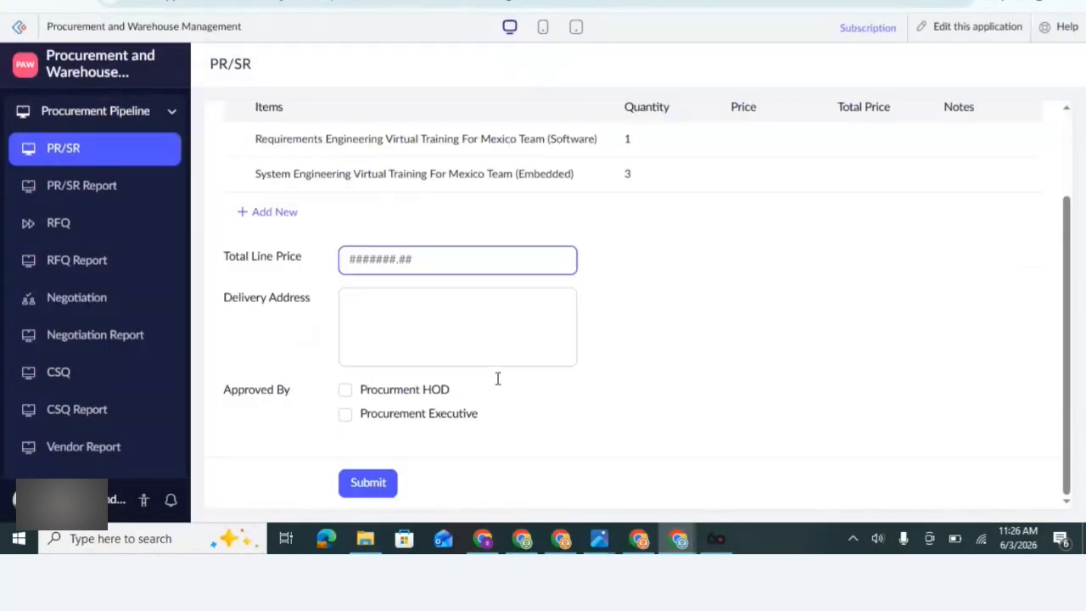
pyautogui.scroll(2, 364, 322)
pyautogui.scroll(-2, 363, 332)
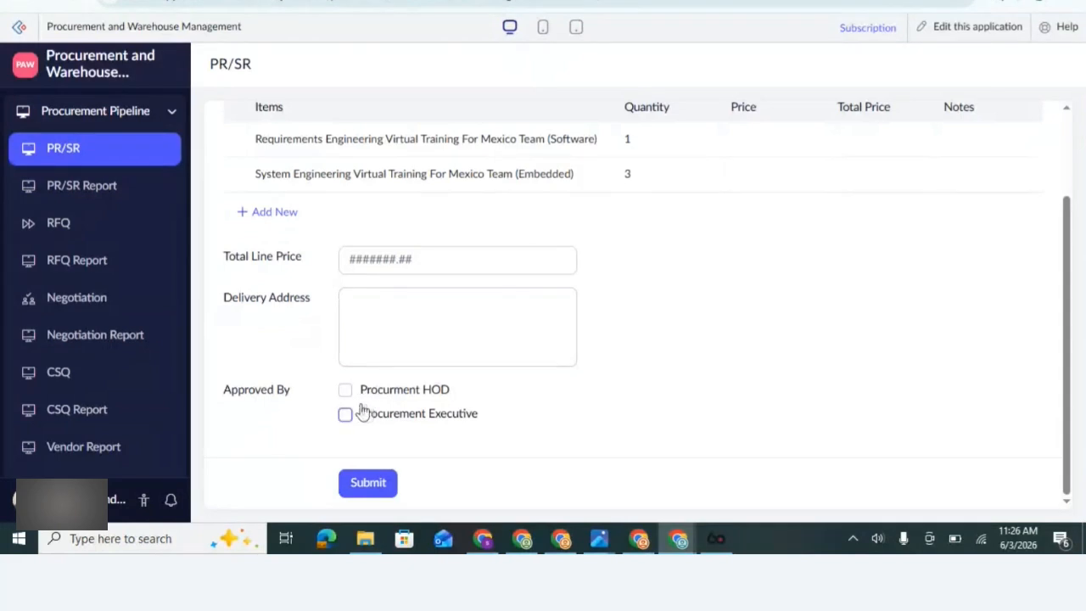
pyautogui.click(374, 484)
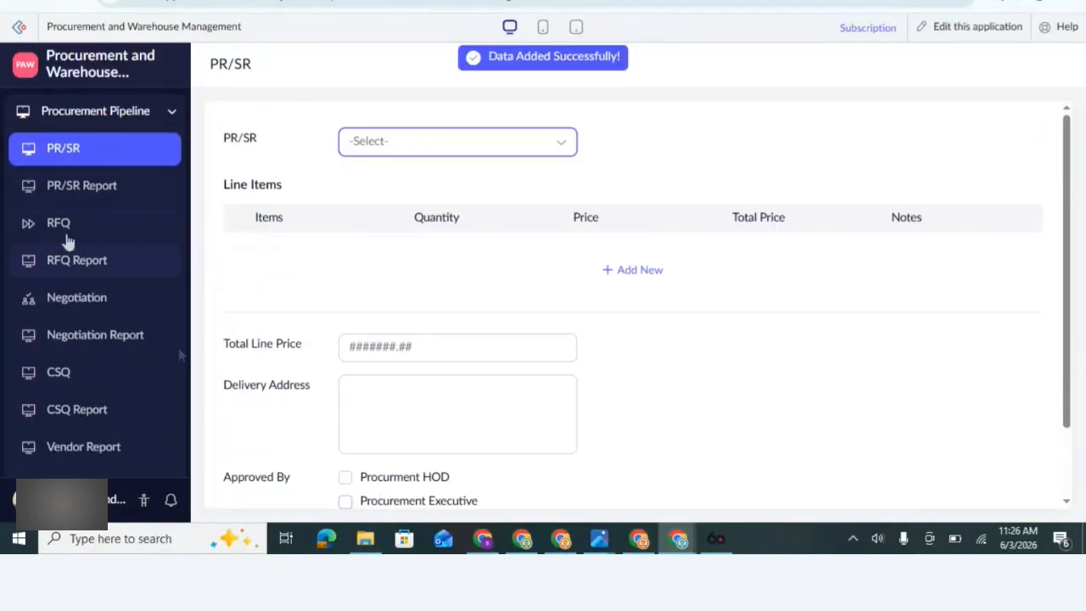
# Step: Find purchase request 6 in the PR/SR Report and check whether the RFQ form offers it for selection
pyautogui.click(91, 187)
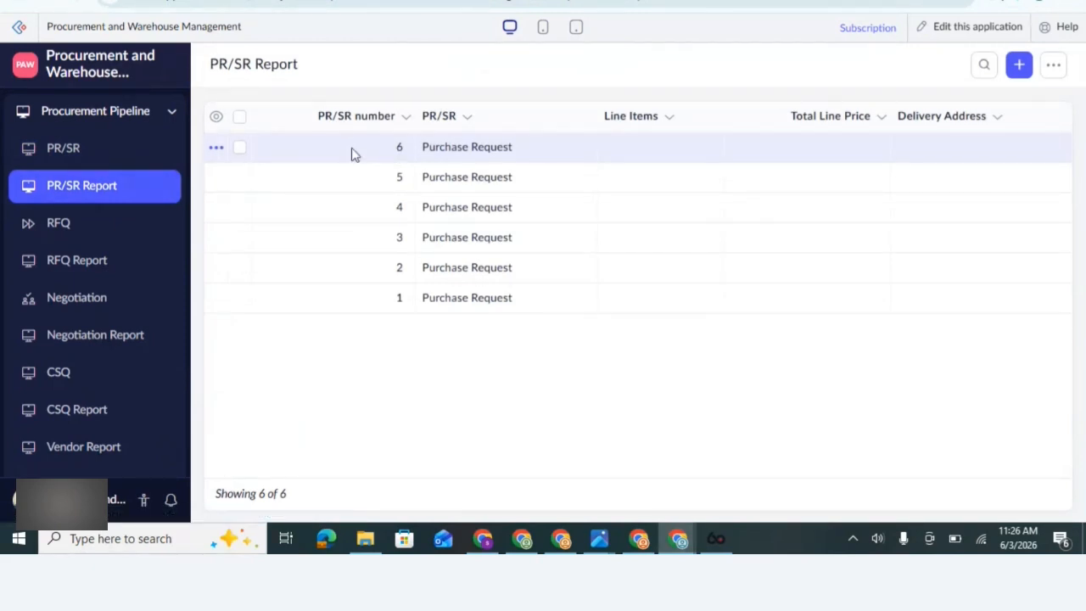
pyautogui.moveTo(352, 152); pyautogui.dragTo(630, 148)
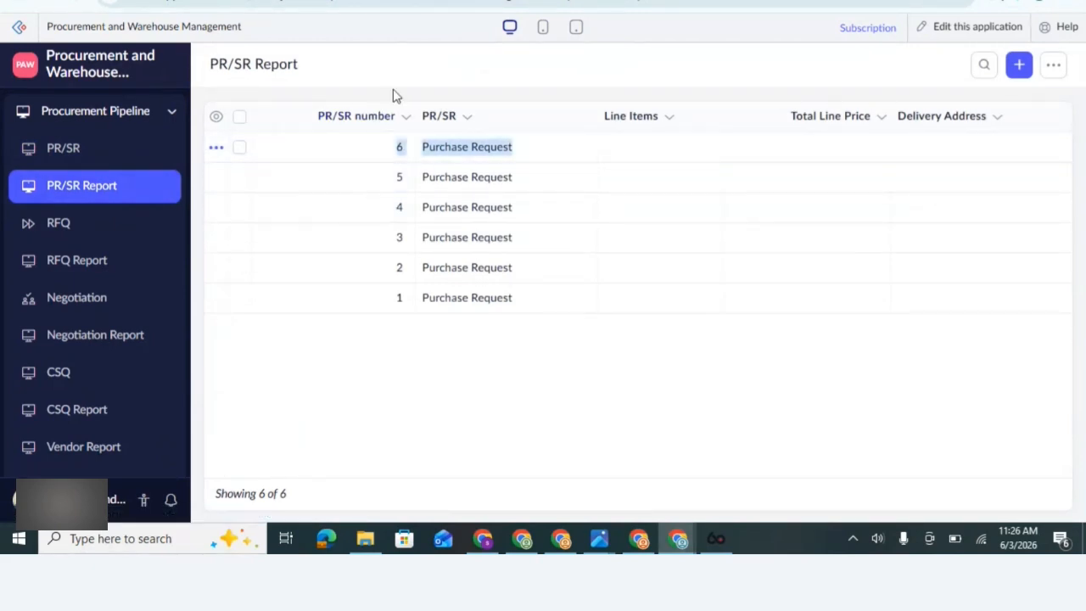
pyautogui.click(71, 243)
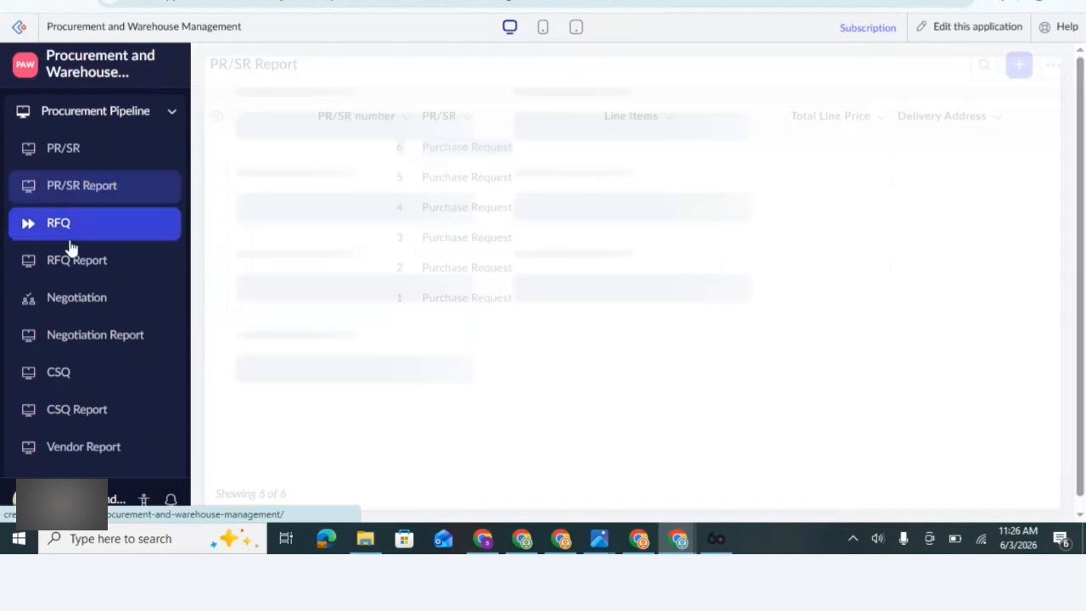
pyautogui.click(378, 140)
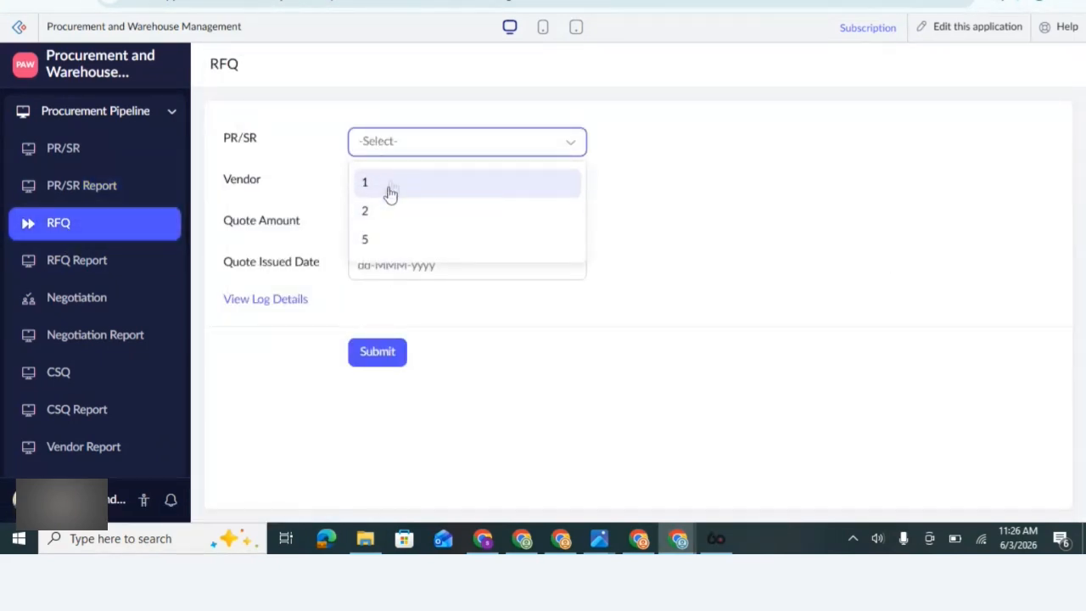
pyautogui.click(494, 270)
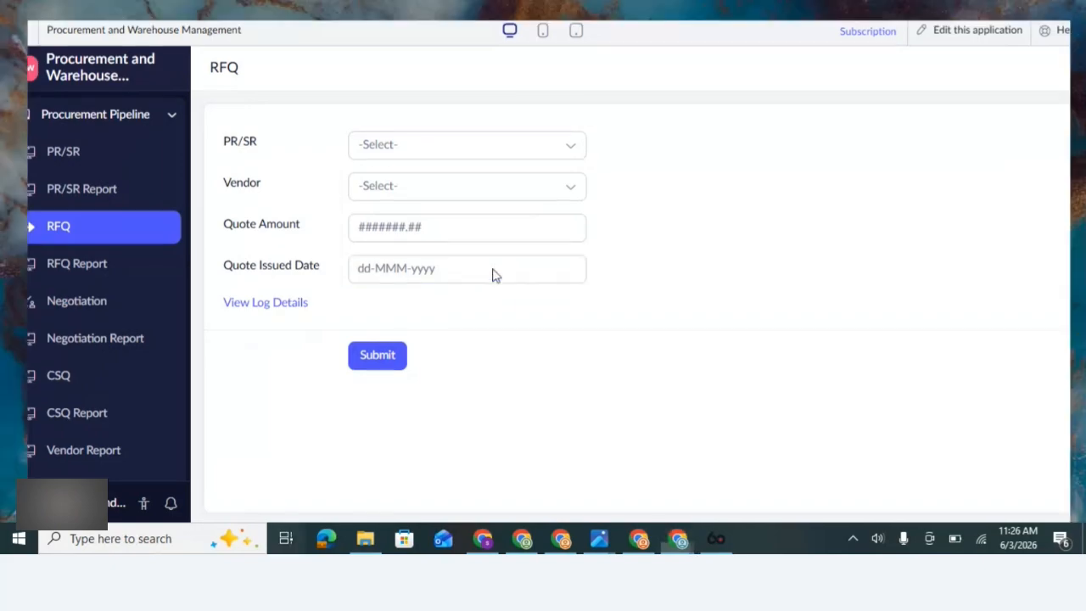
# Step: Consult the RFQ and vendor quotation stages in the workflow diagram and return to the RFQ form
pyautogui.press('super+Tab')
pyautogui.click(491, 74)
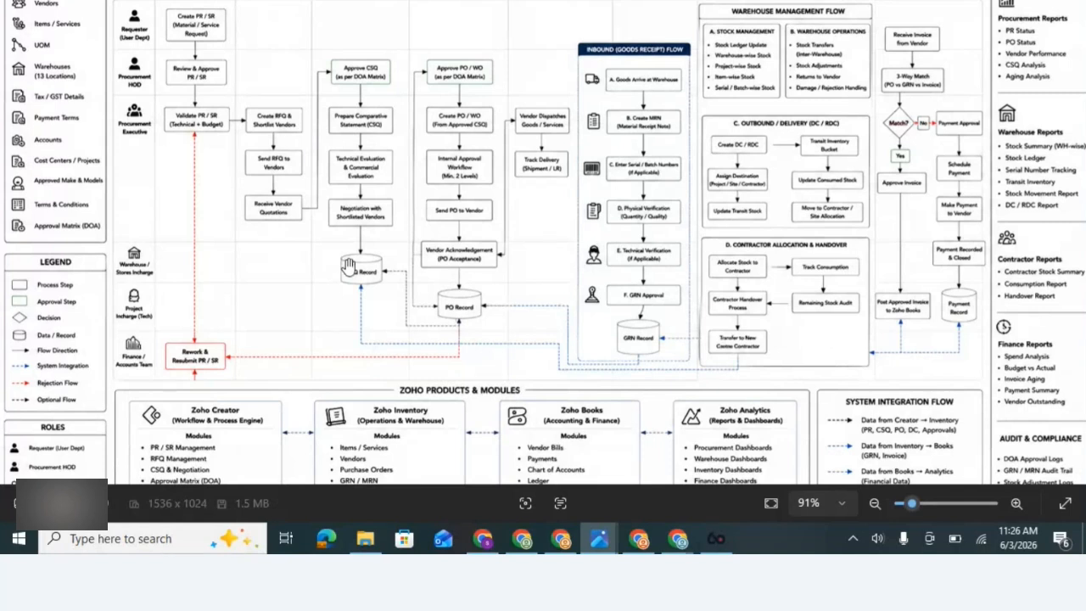
pyautogui.click(674, 543)
pyautogui.click(509, 463)
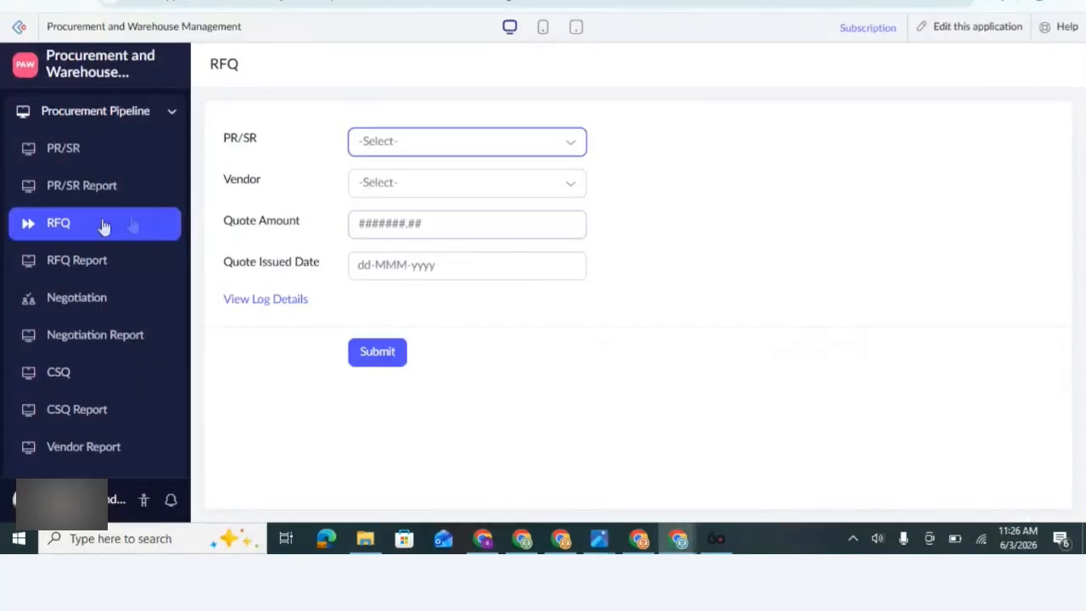
# Step: Select purchase request 5 for the RFQ and choose TIBOS SOLUTIONS AND SERVICES PRIVATE LIMITED as the vendor
pyautogui.click(413, 145)
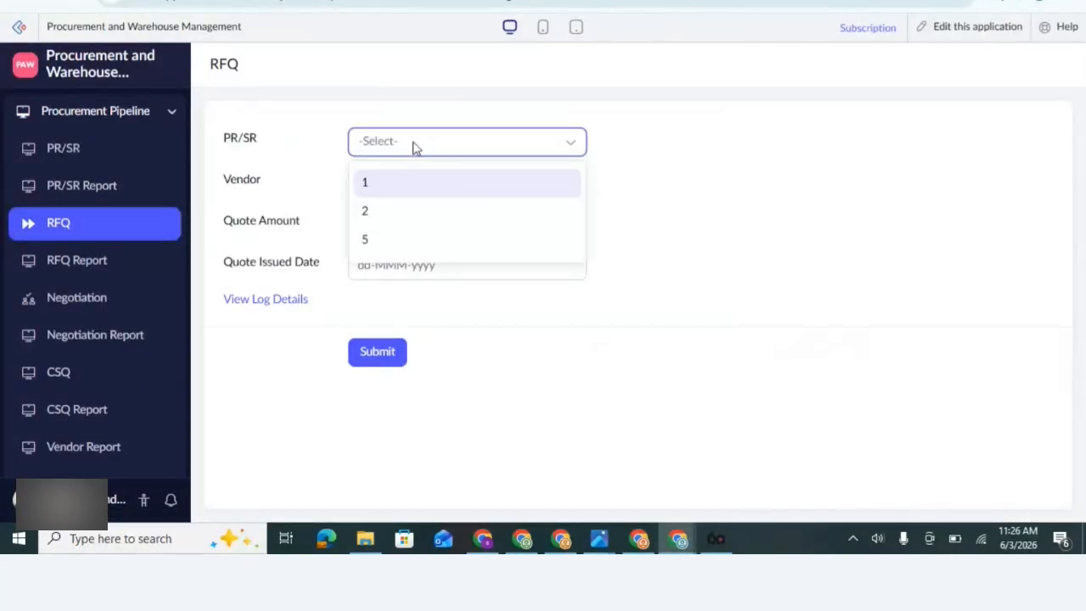
pyautogui.click(389, 248)
pyautogui.click(402, 190)
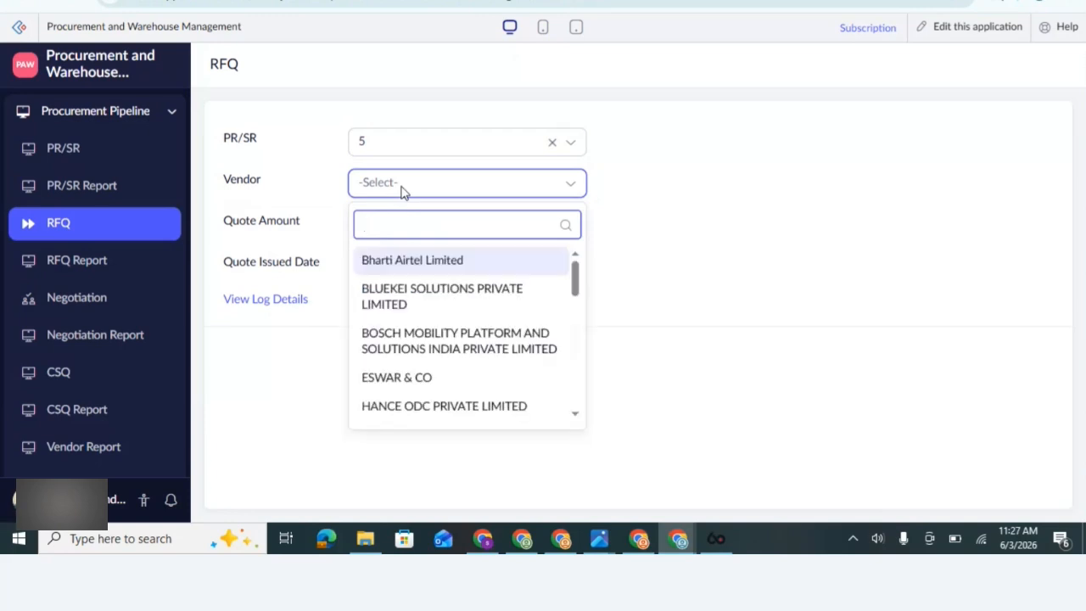
pyautogui.scroll(-5, 512, 300)
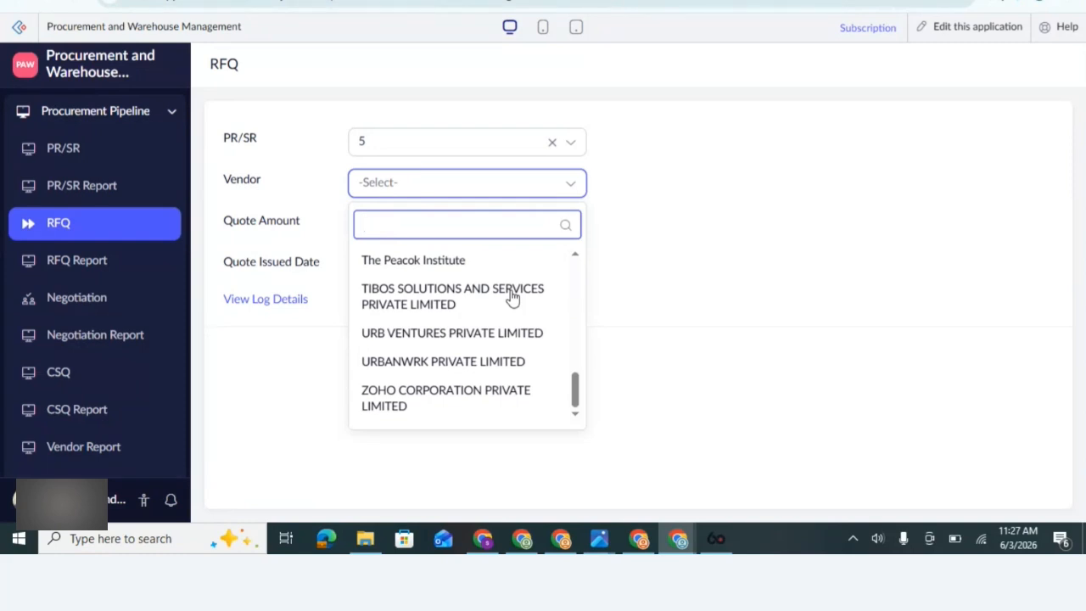
pyautogui.click(513, 296)
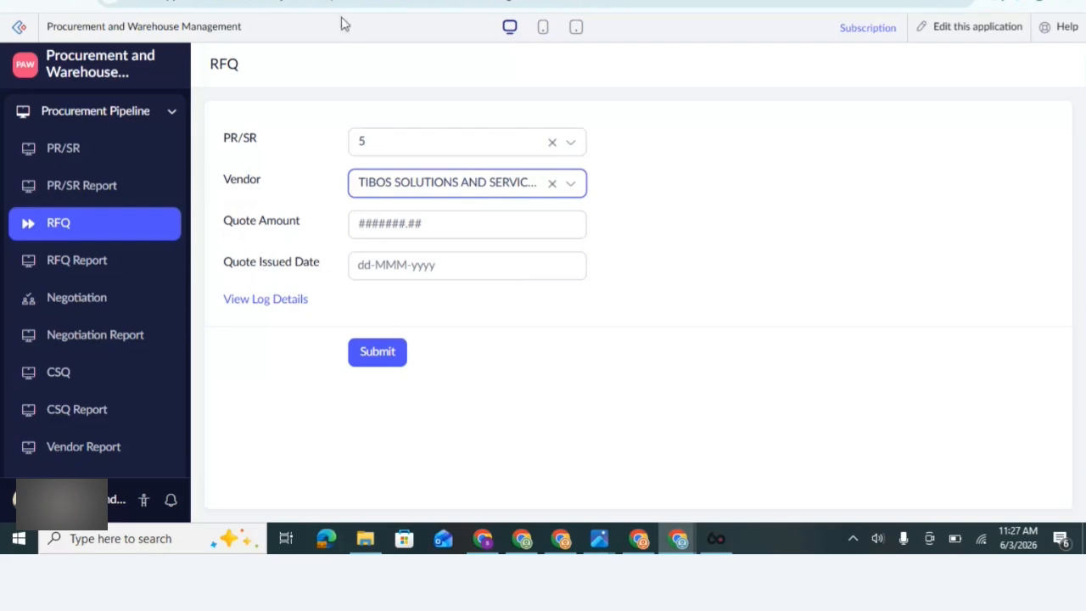
# Step: Compare the RFQ's vendor choices with the vendor list in Zoho Inventory and return to the RFQ form
pyautogui.click(419, 186)
pyautogui.scroll(10, 432, 308)
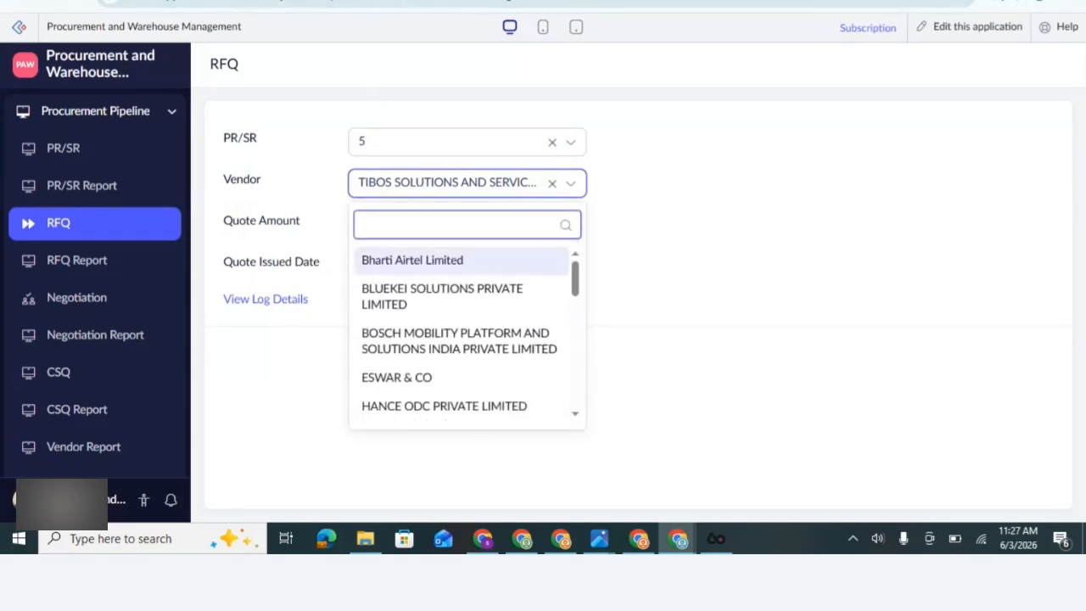
pyautogui.click(246, 1)
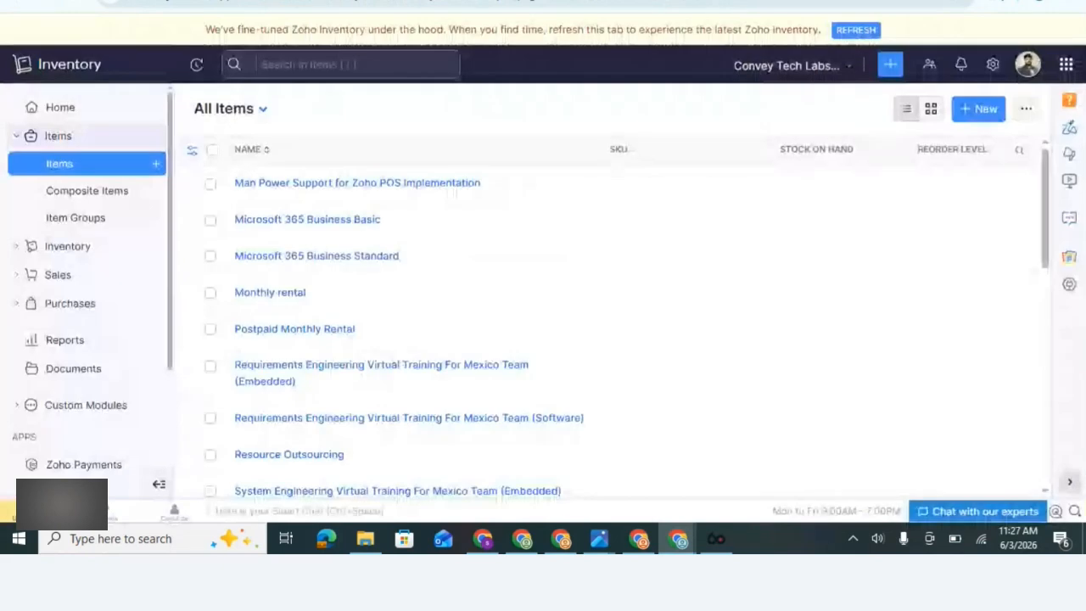
pyautogui.click(109, 302)
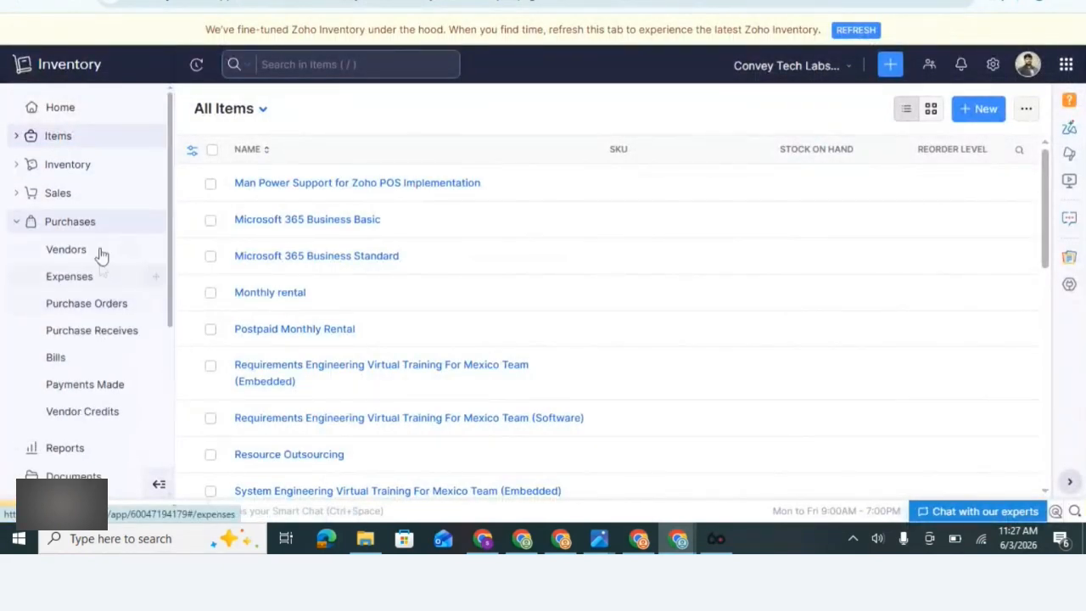
pyautogui.click(100, 253)
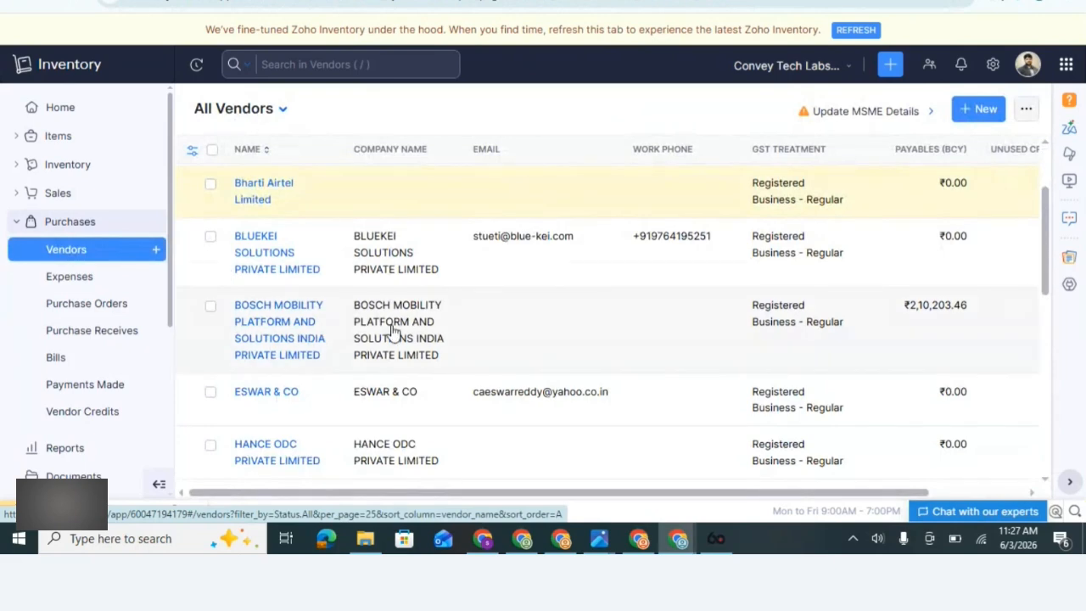
pyautogui.scroll(-10, 393, 331)
pyautogui.scroll(10, 393, 332)
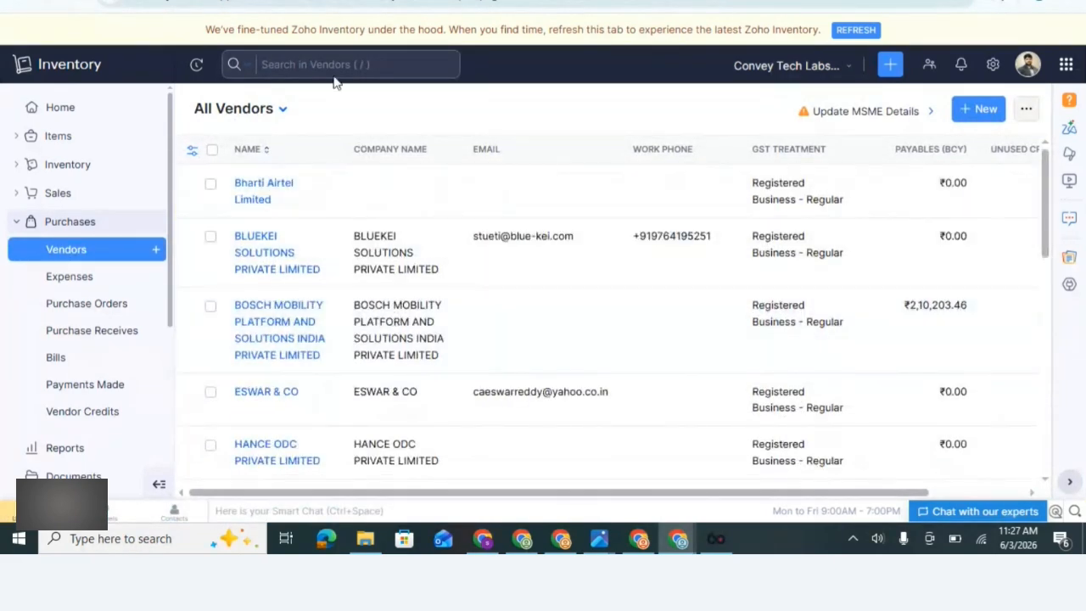
pyautogui.hotkey('alt', 'Tab')
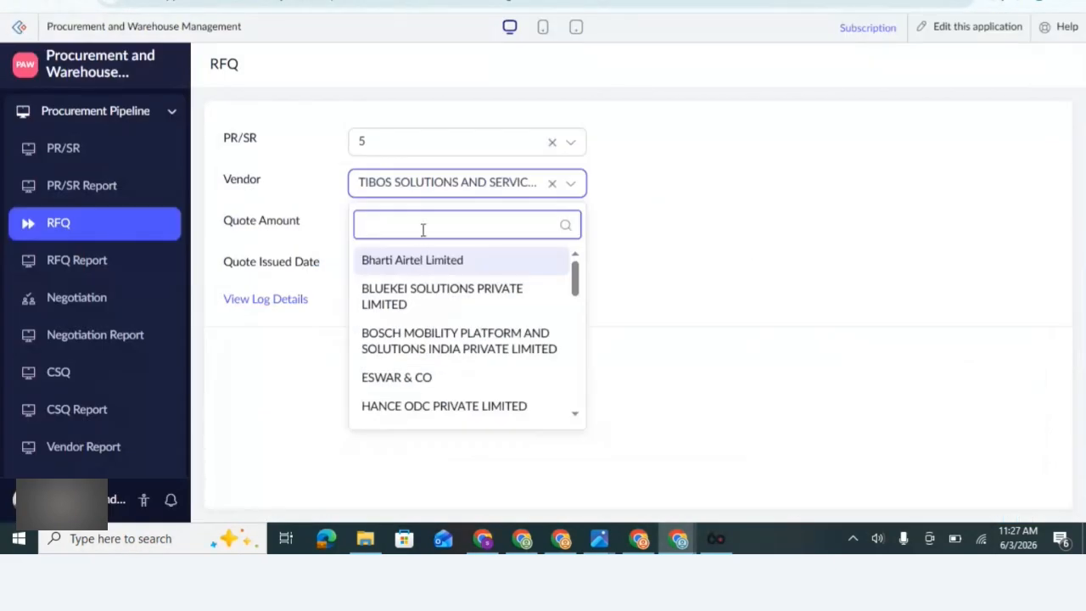
pyautogui.click(275, 192)
# Step: Set the RFQ's quote amount to 10000 and its quote issued date to 03-Jun-2026
pyautogui.click(375, 221)
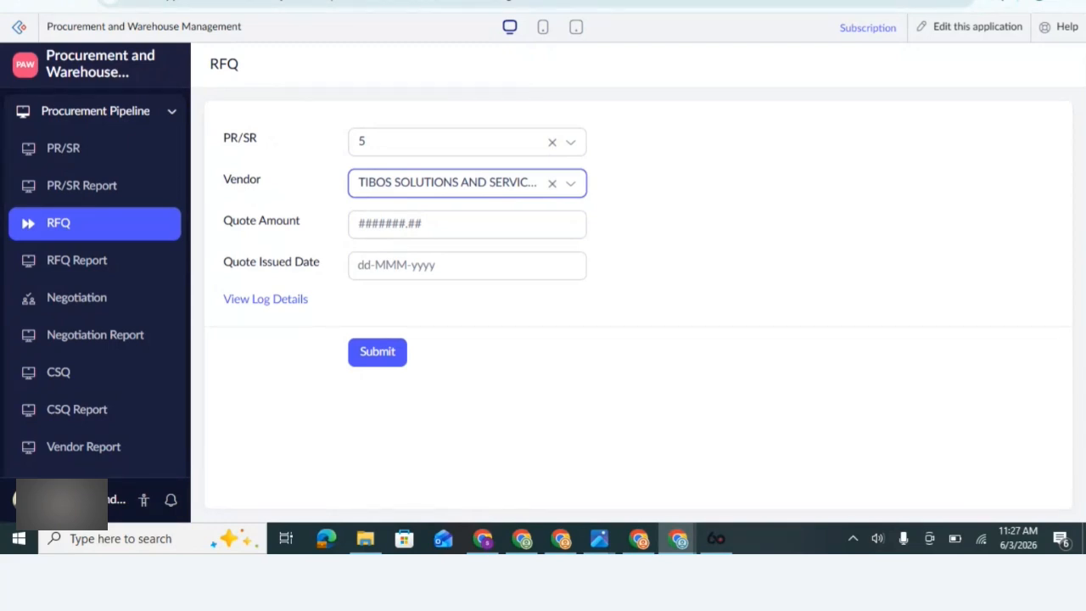
pyautogui.click(441, 223)
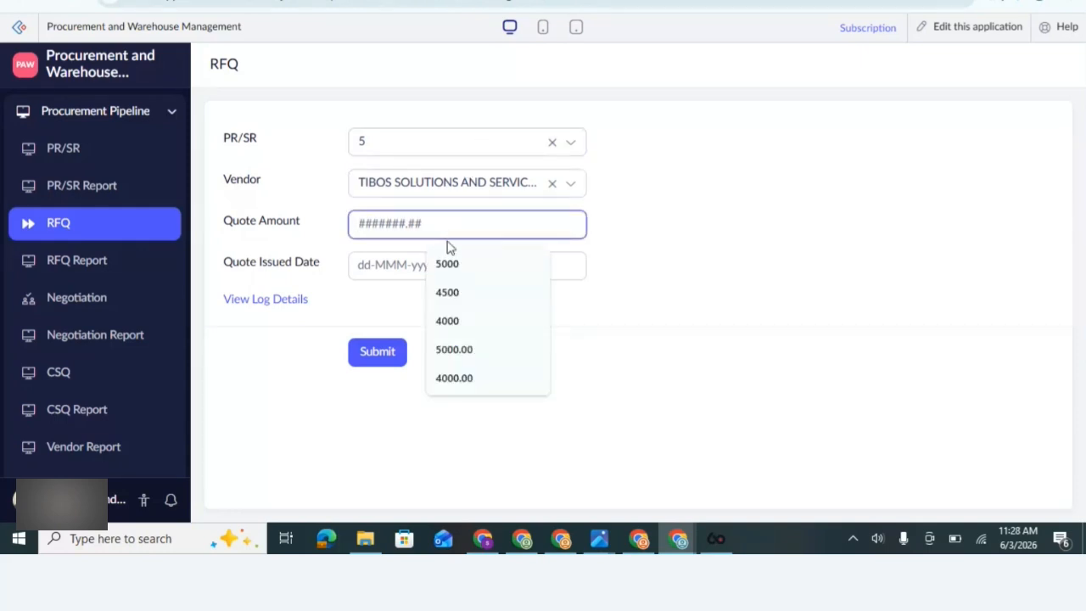
pyautogui.write('10000')
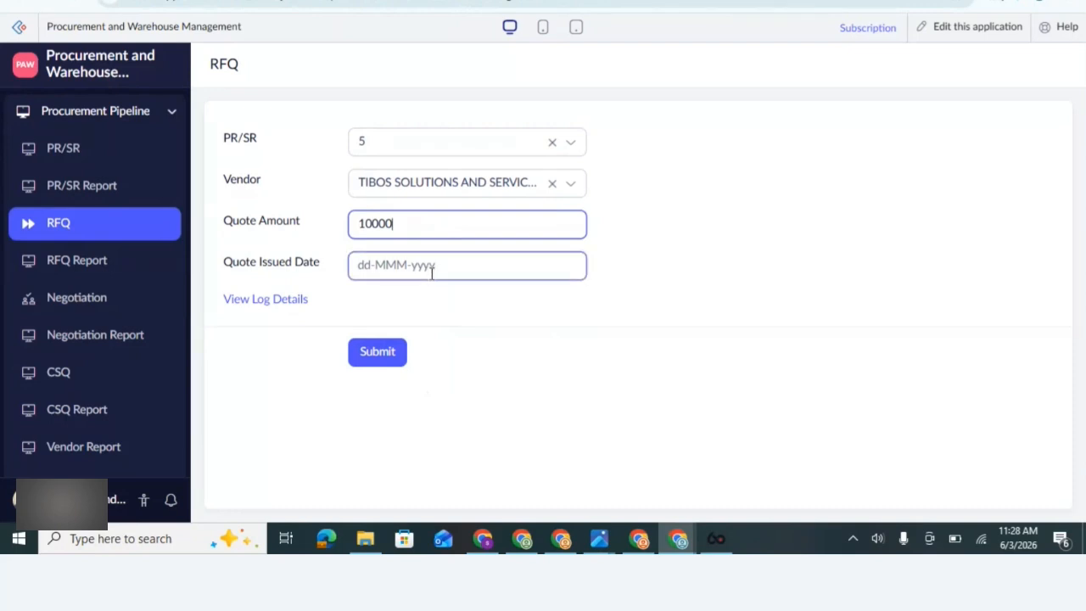
pyautogui.click(431, 270)
pyautogui.click(484, 387)
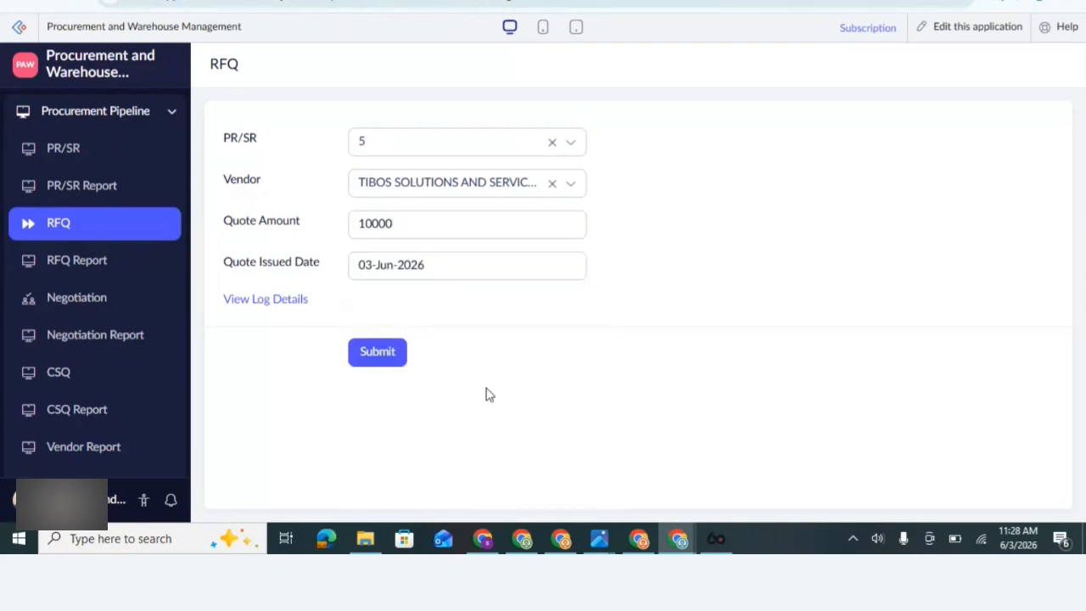
# Step: Submit the RFQ for purchase request 5 and open the RFQ Report to review its entry
pyautogui.click(378, 353)
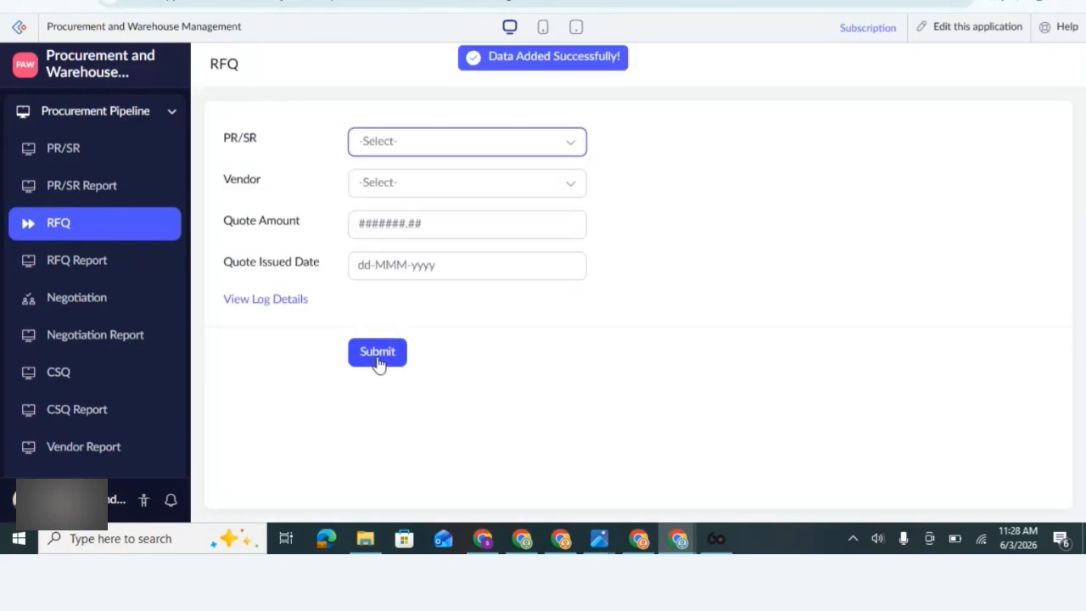
pyautogui.click(145, 263)
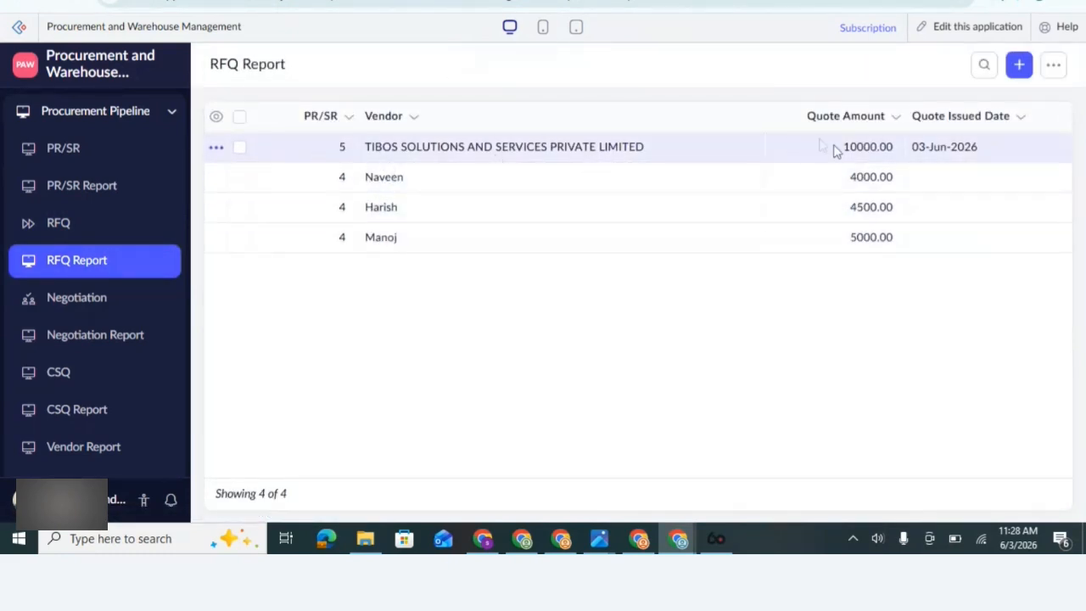
# Step: Start another RFQ for purchase request 5 with ESWAR & CO as the vendor
pyautogui.click(162, 228)
pyautogui.click(386, 143)
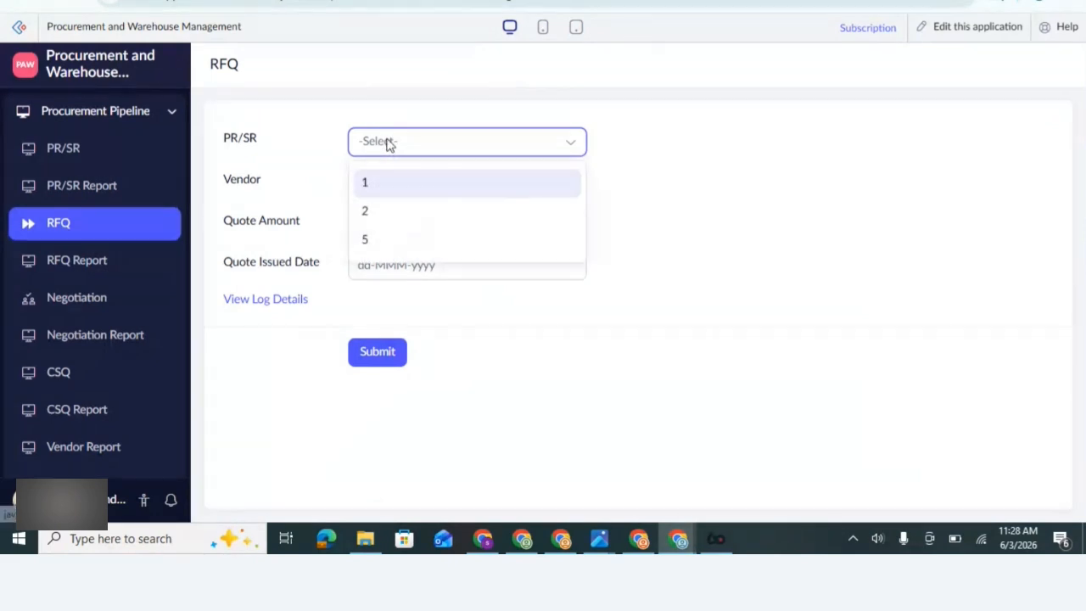
pyautogui.click(379, 242)
pyautogui.click(416, 194)
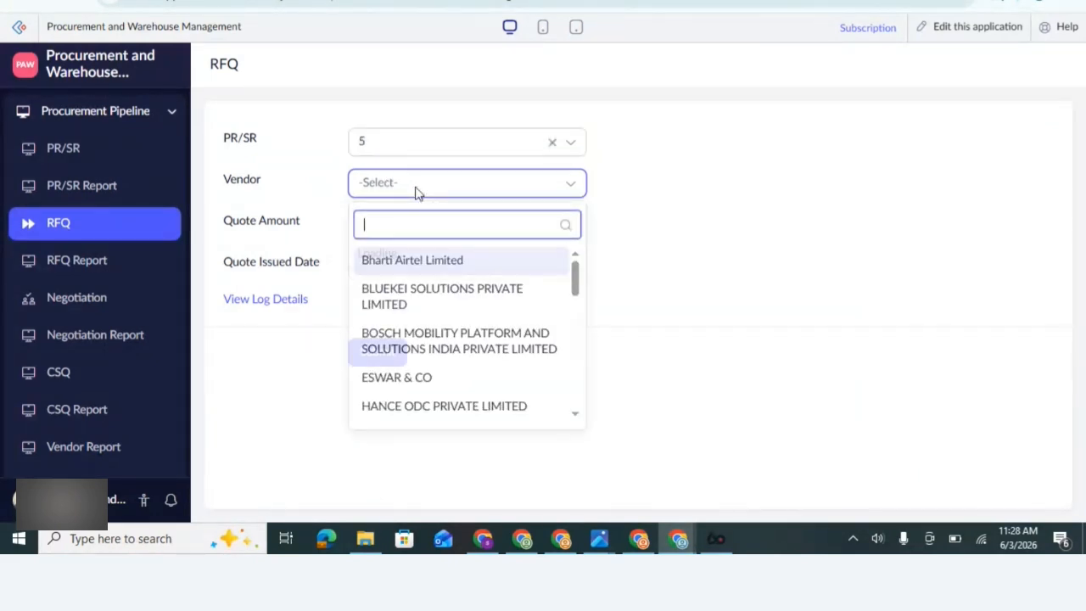
pyautogui.scroll(-2, 419, 340)
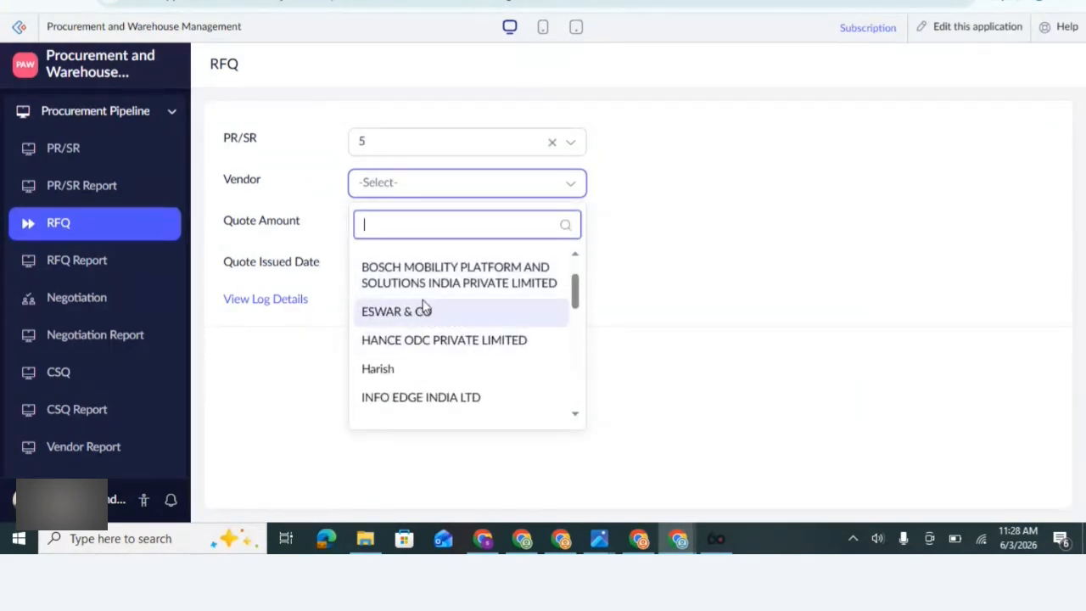
pyautogui.click(423, 310)
# Step: Set the quote amount to 9000 and the quote issued date to 03-Jun-2026, submit the RFQ and review it in the RFQ Report
pyautogui.click(432, 227)
pyautogui.write('9000')
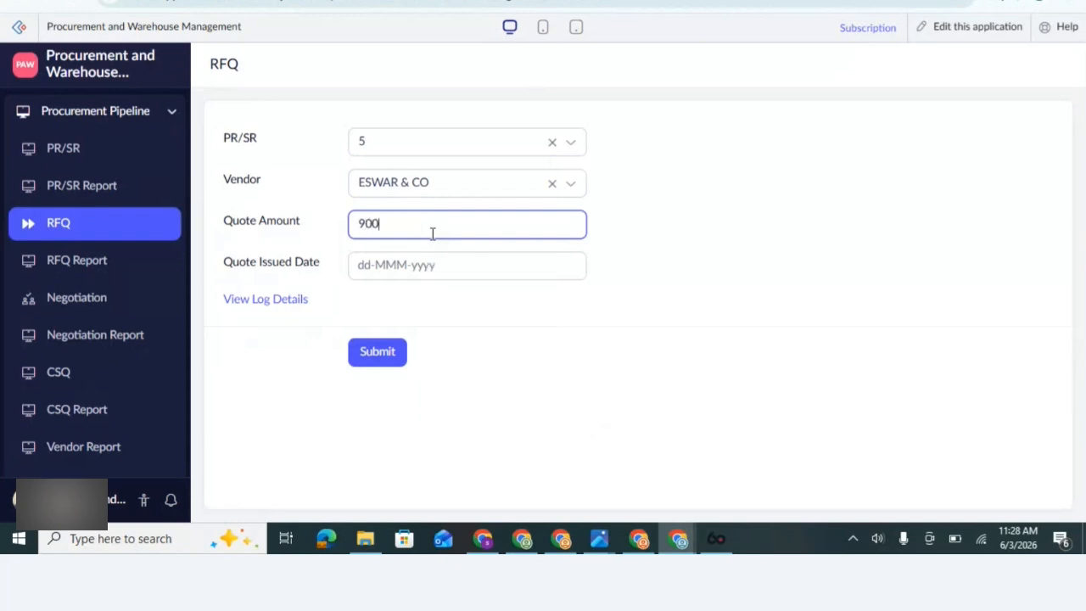
pyautogui.click(426, 268)
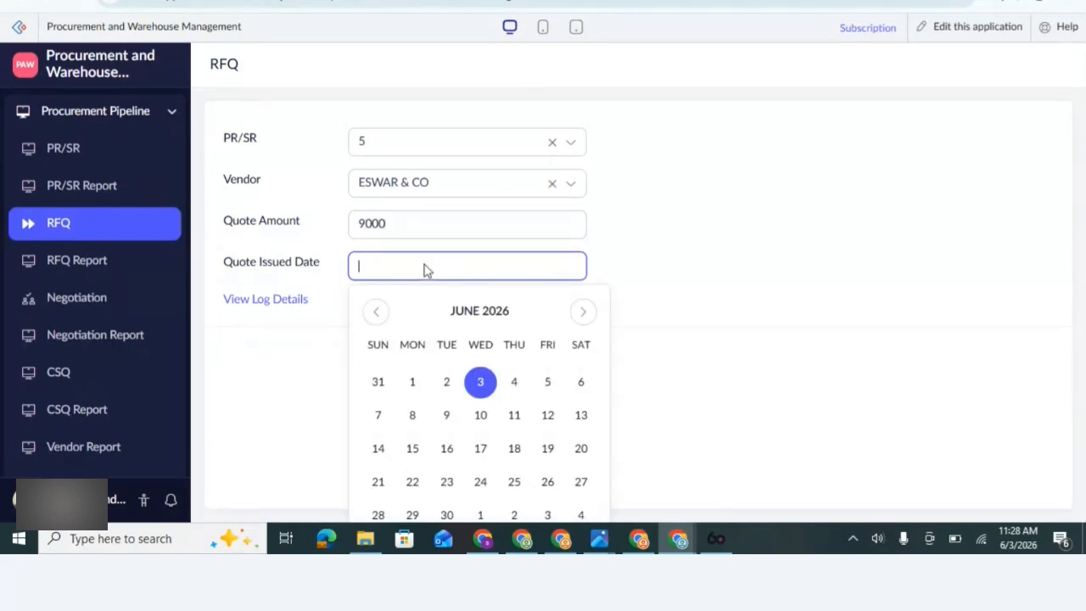
pyautogui.click(481, 382)
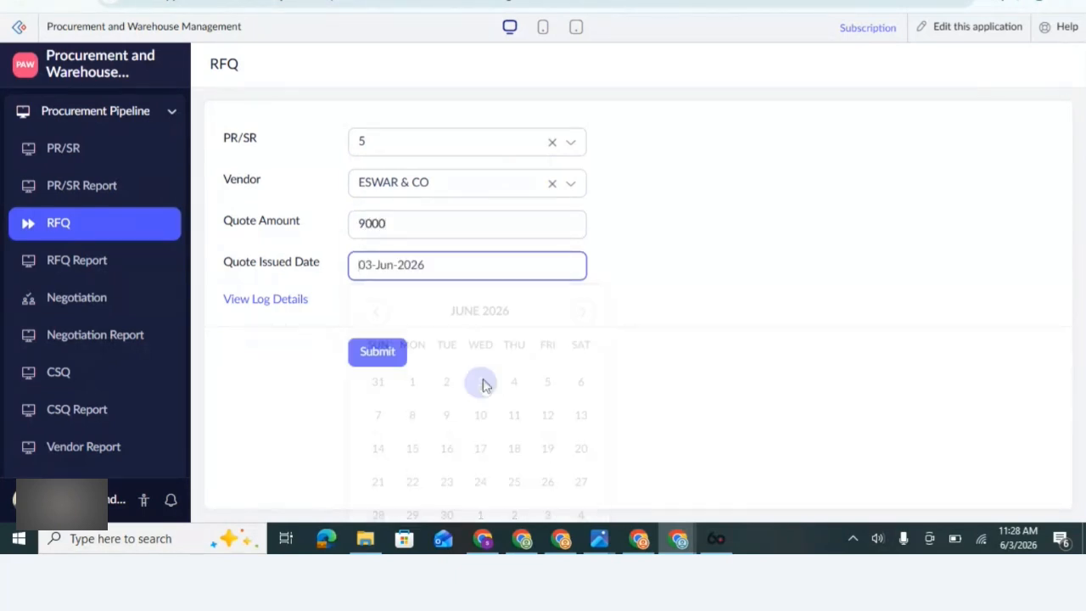
pyautogui.click(383, 358)
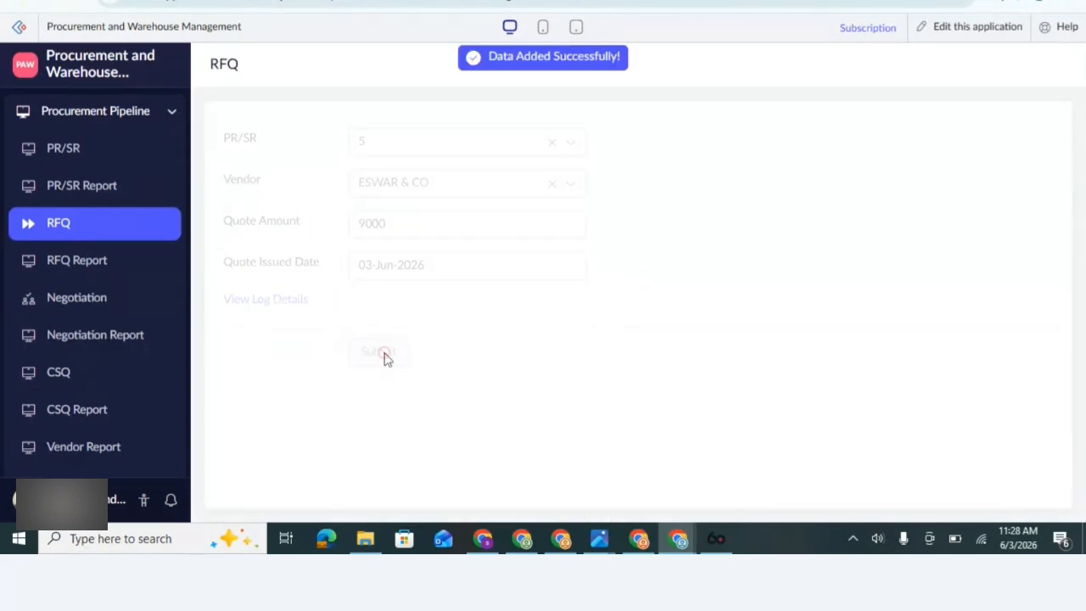
pyautogui.click(92, 260)
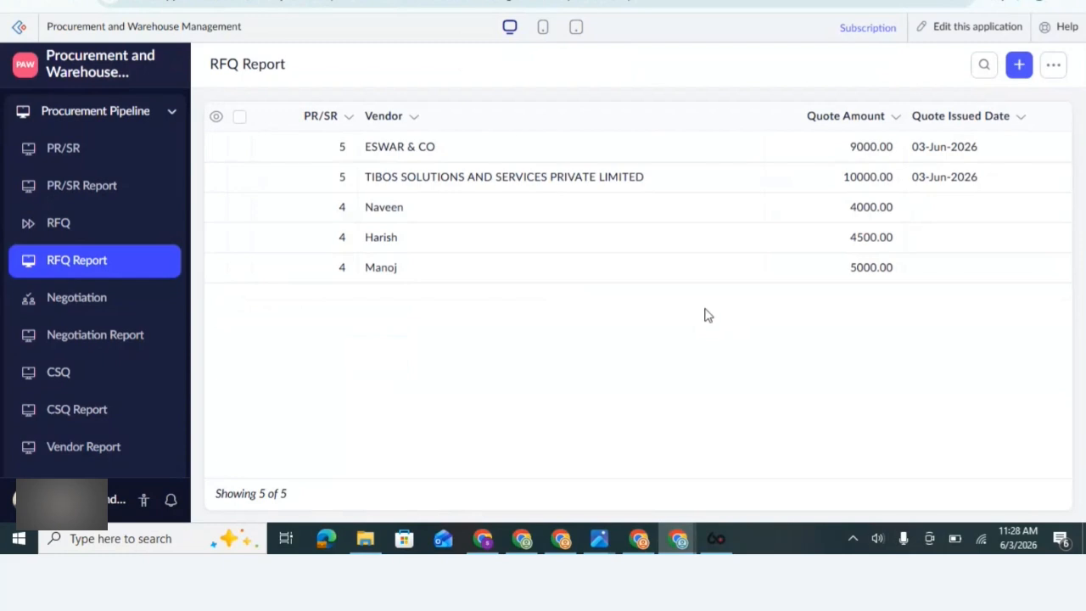
# Step: Consult the CSQ and vendor negotiation stages in the workflow diagram and return to the RFQ Report
pyautogui.hotkey('alt', 'Tab')
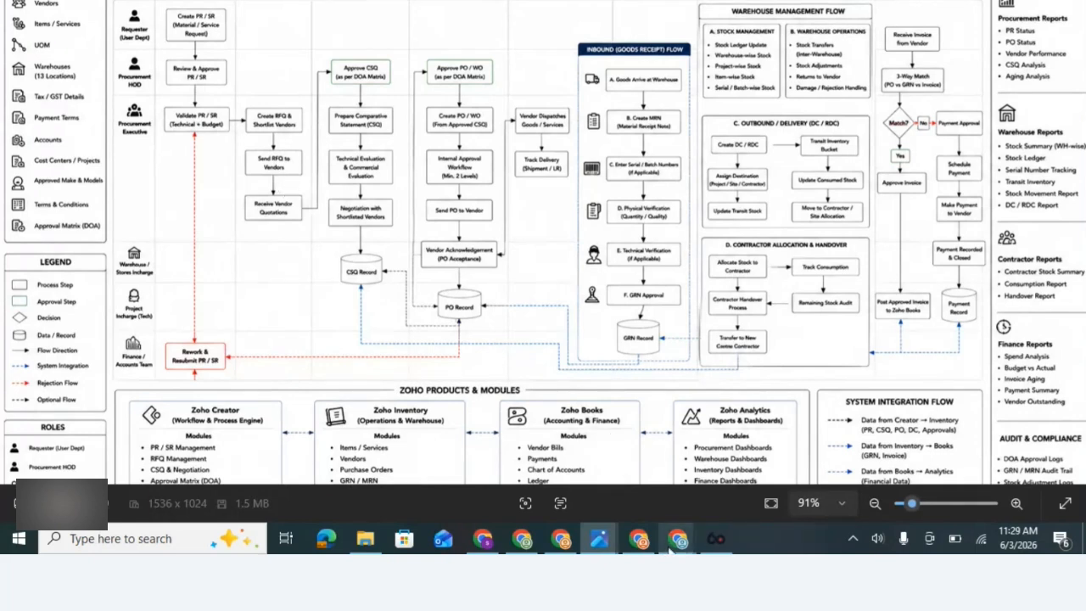
pyautogui.moveTo(671, 552)
pyautogui.moveTo(427, 270); pyautogui.dragTo(430, 276)
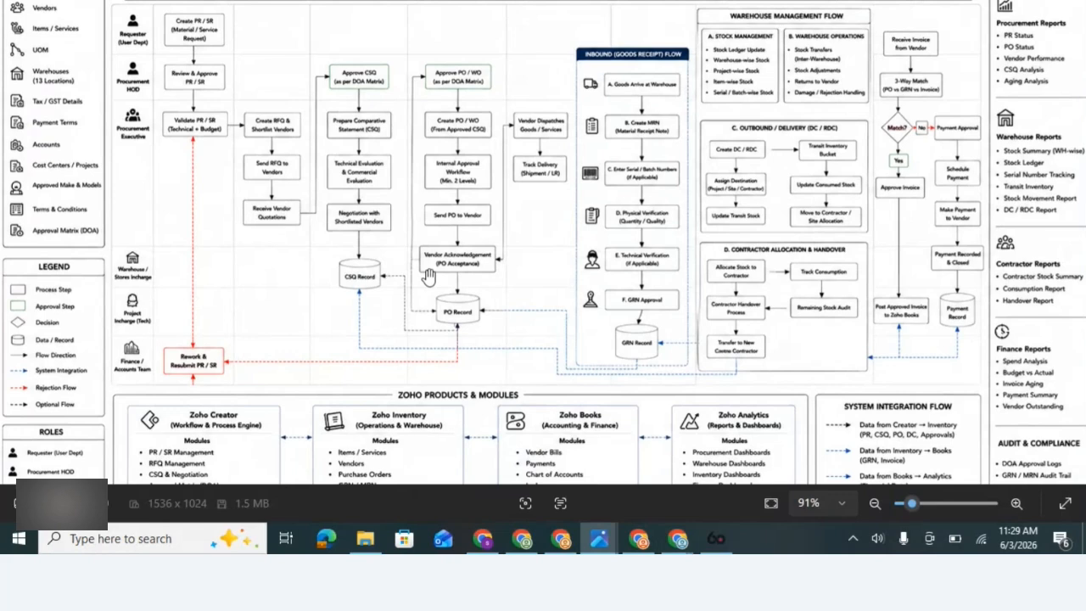
pyautogui.hotkey('alt', 'Tab')
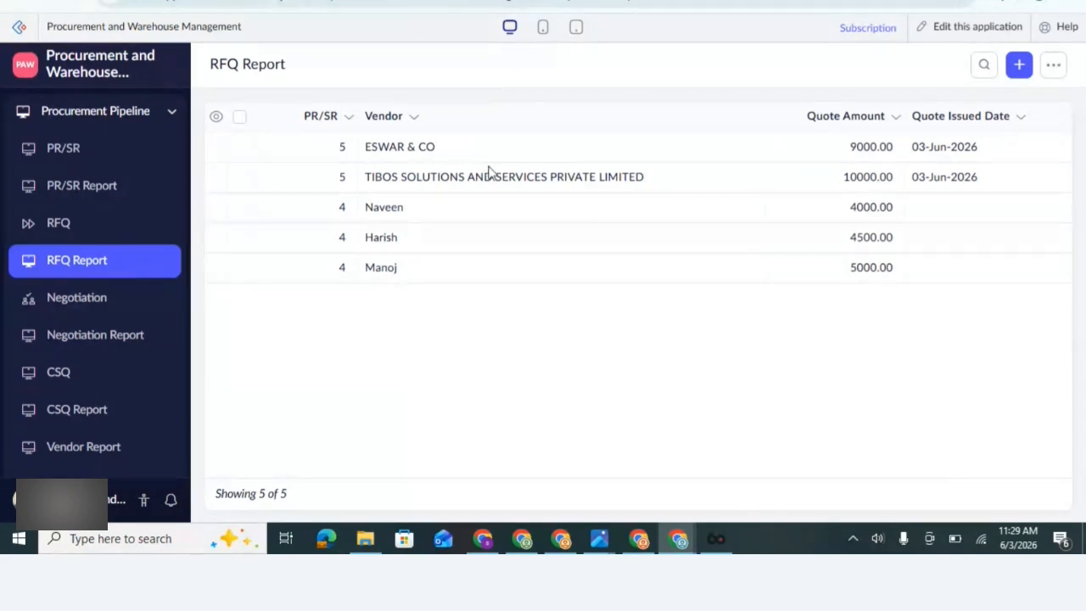
pyautogui.click(110, 305)
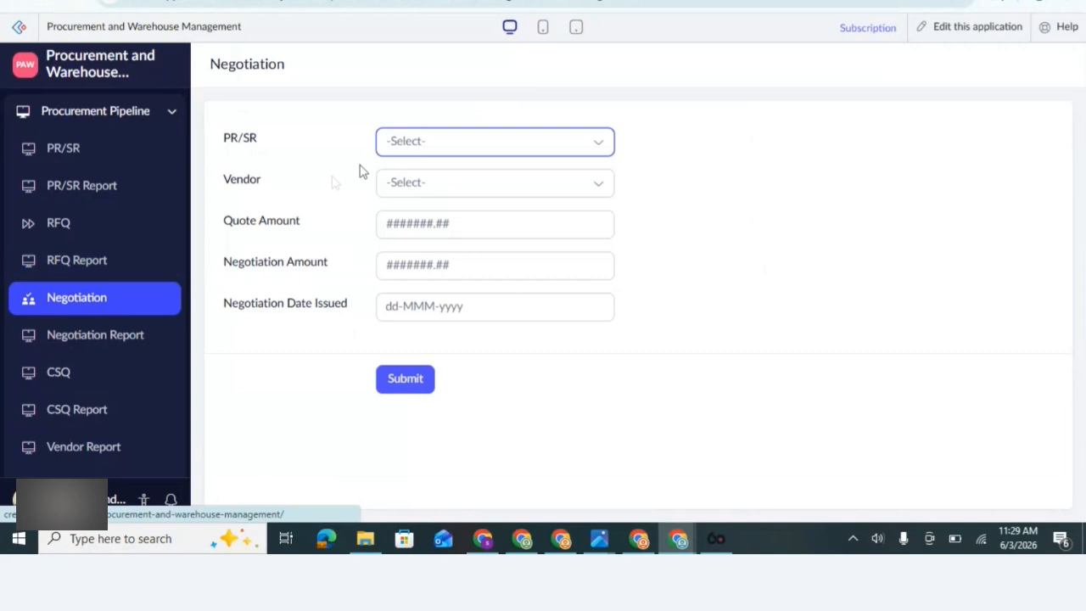
pyautogui.click(461, 145)
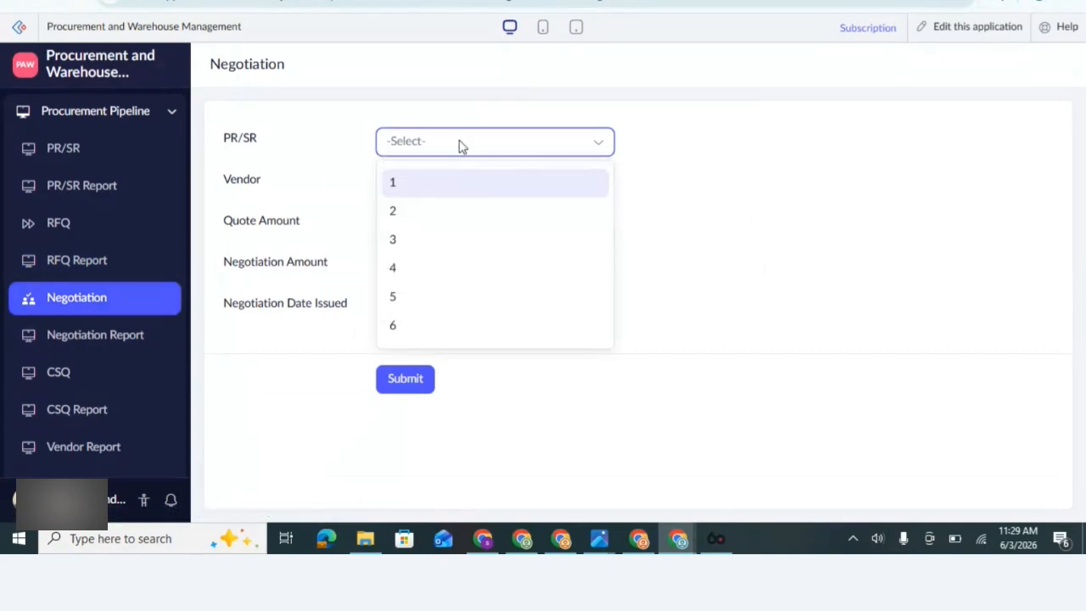
pyautogui.click(438, 298)
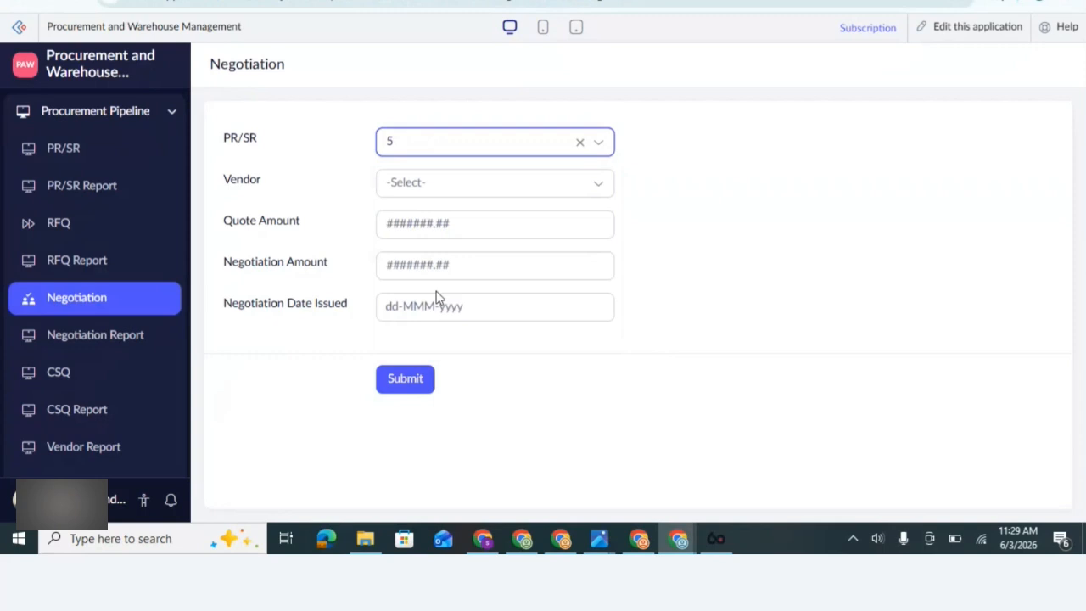
pyautogui.click(474, 184)
pyautogui.click(473, 186)
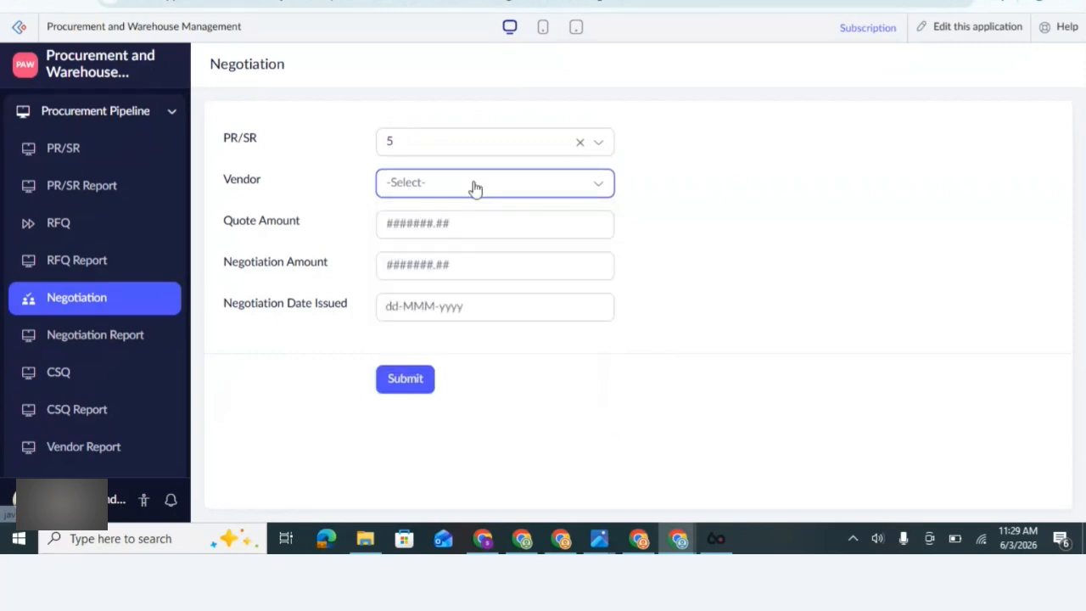
pyautogui.click(138, 255)
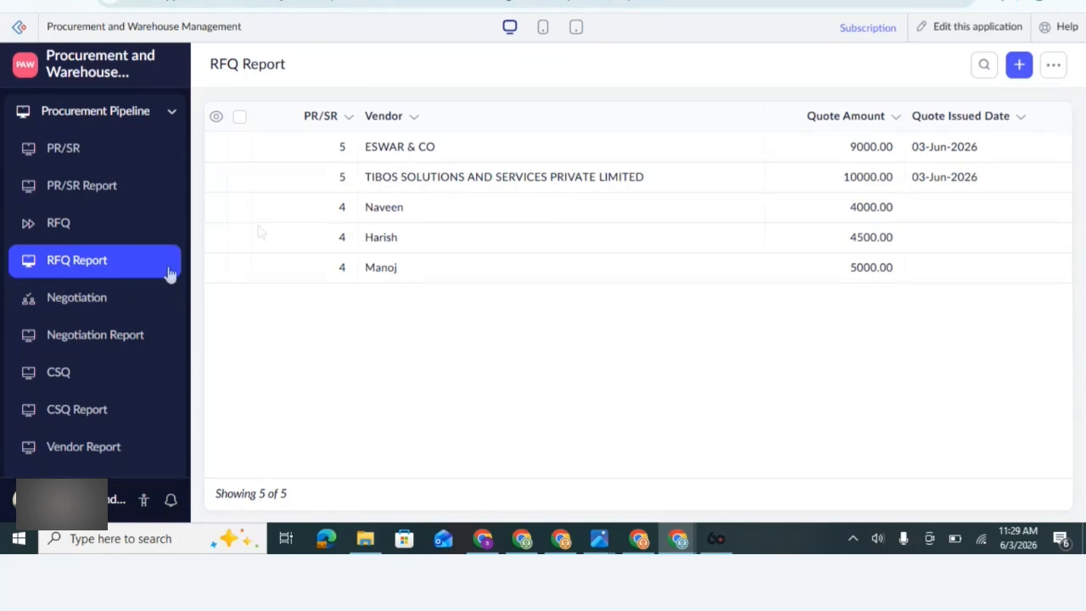
# Step: Start a negotiation for purchase request 5 with TIBOS SOLUTIONS AND SERVICES PRIVATE LIMITED as the vendor
pyautogui.click(129, 298)
pyautogui.click(422, 146)
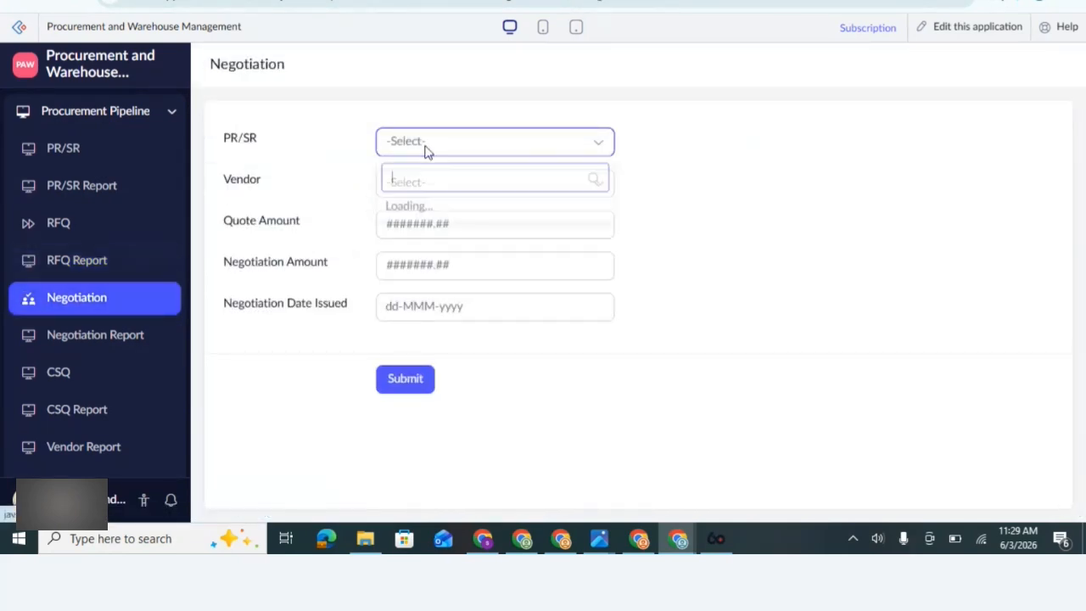
pyautogui.click(415, 293)
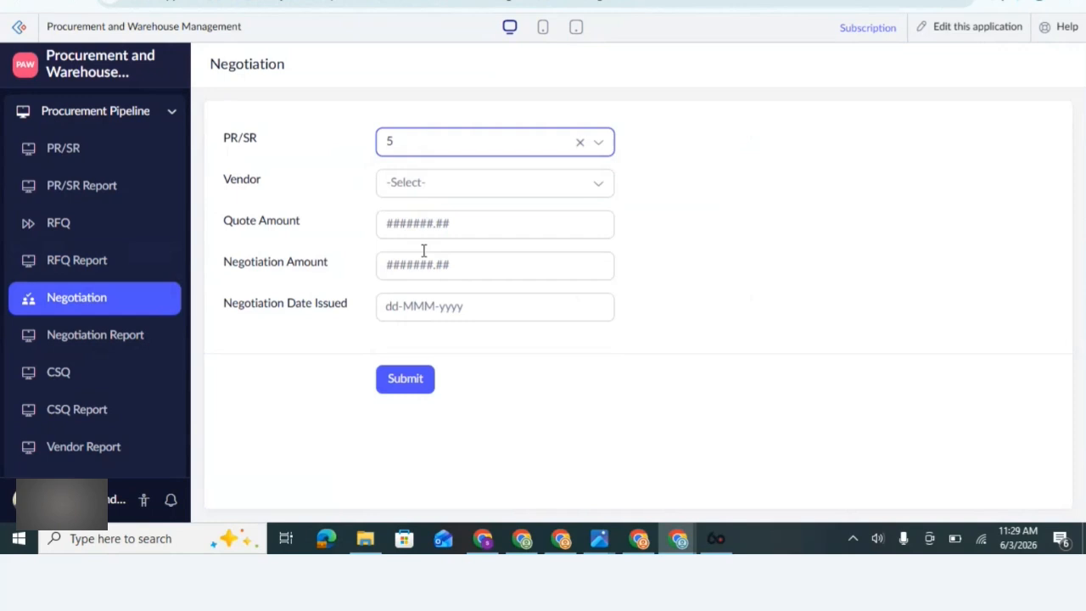
pyautogui.click(441, 195)
pyautogui.write('tib')
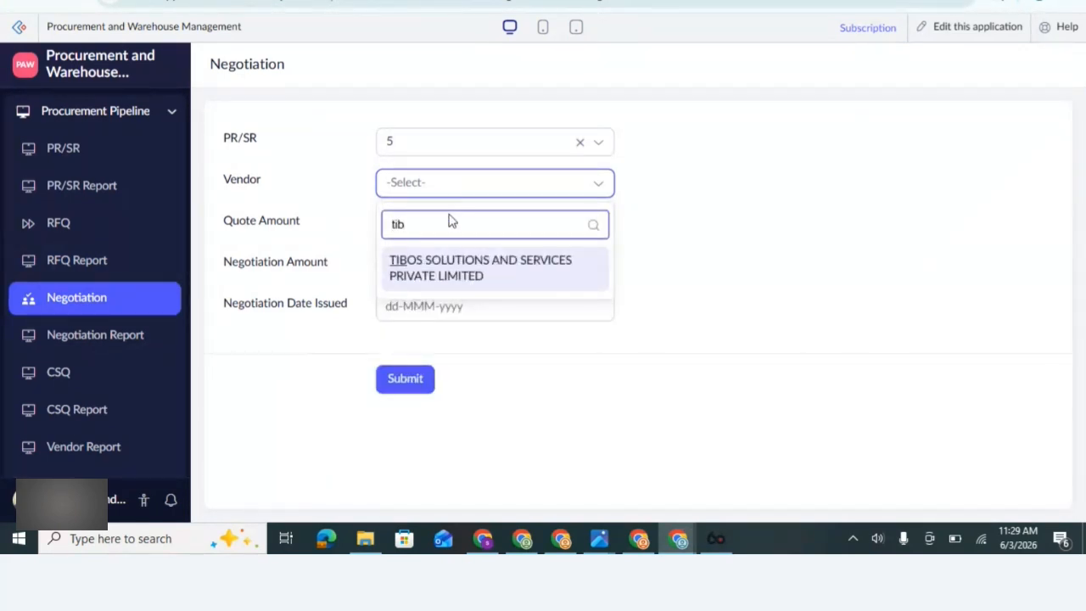
pyautogui.click(459, 265)
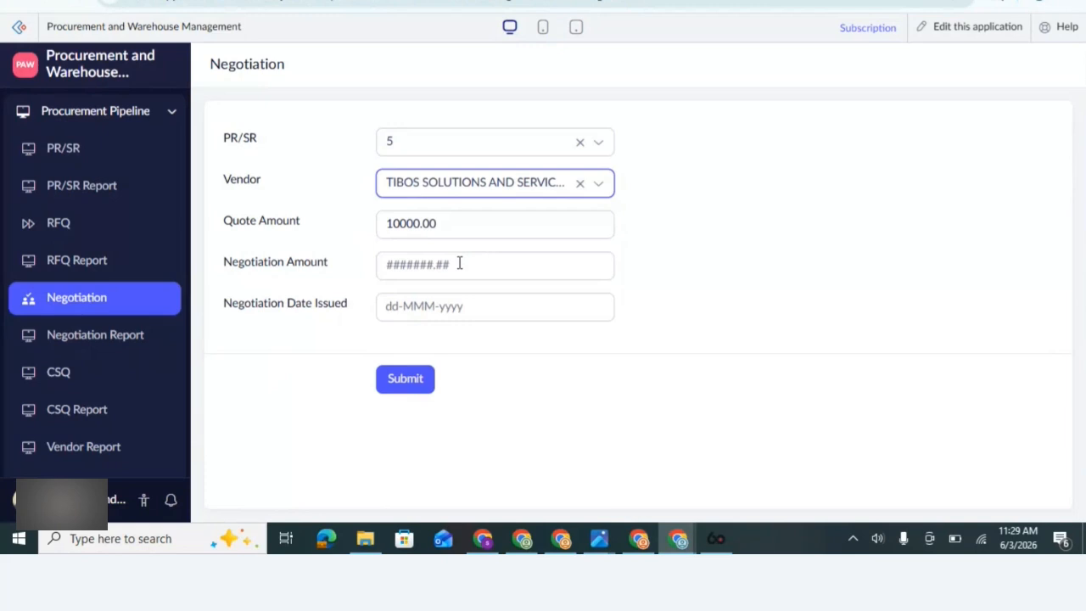
# Step: Set the negotiation amount to 9000 and the negotiation date issued to 03-Jun-2026, and submit the negotiation
pyautogui.click(435, 238)
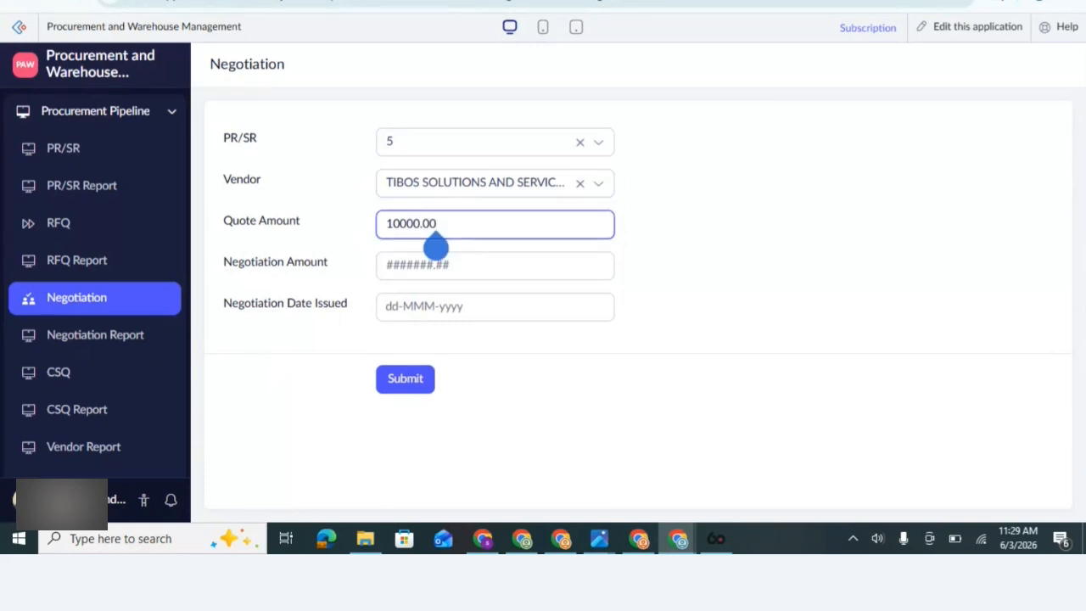
pyautogui.click(419, 273)
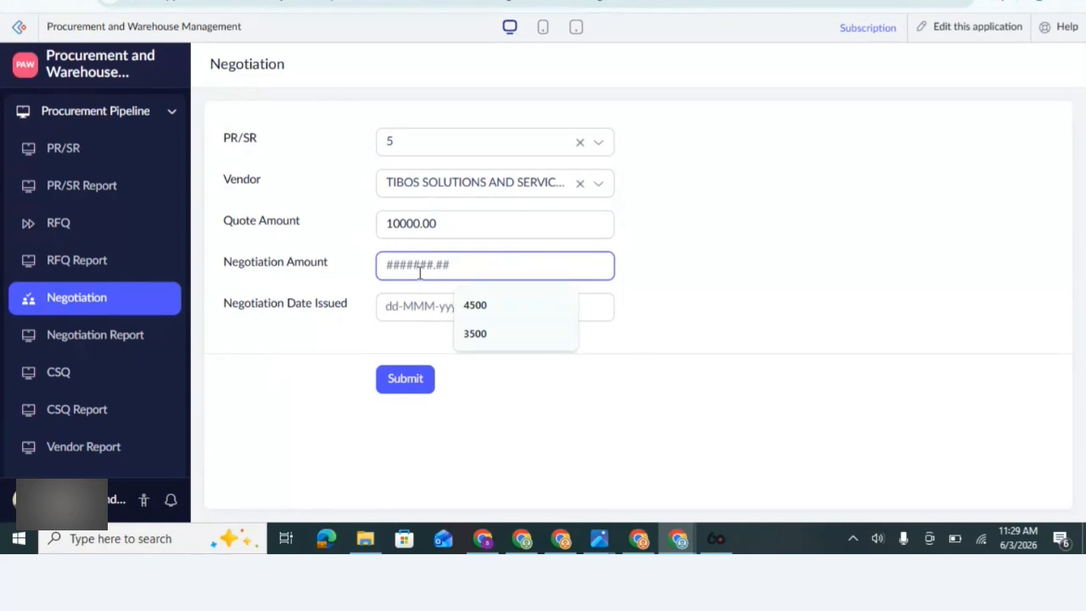
pyautogui.write('9000')
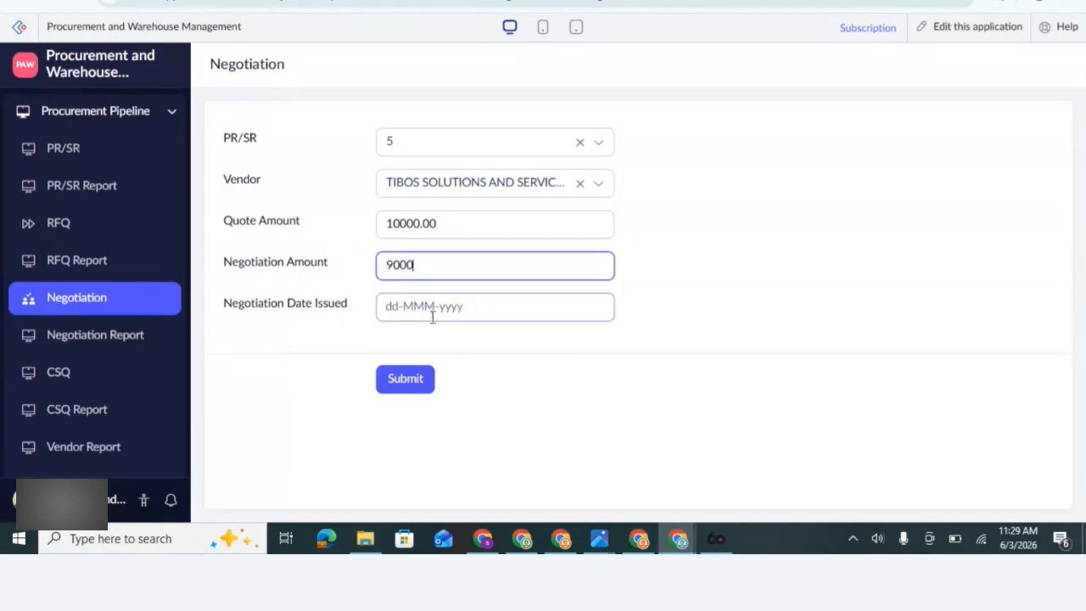
pyautogui.click(428, 311)
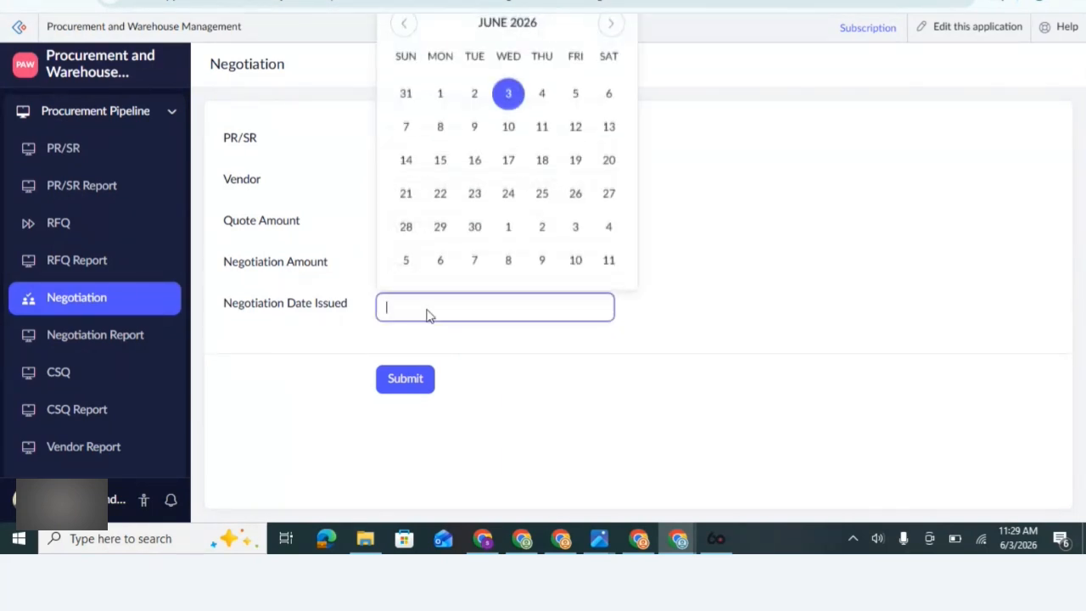
pyautogui.click(508, 95)
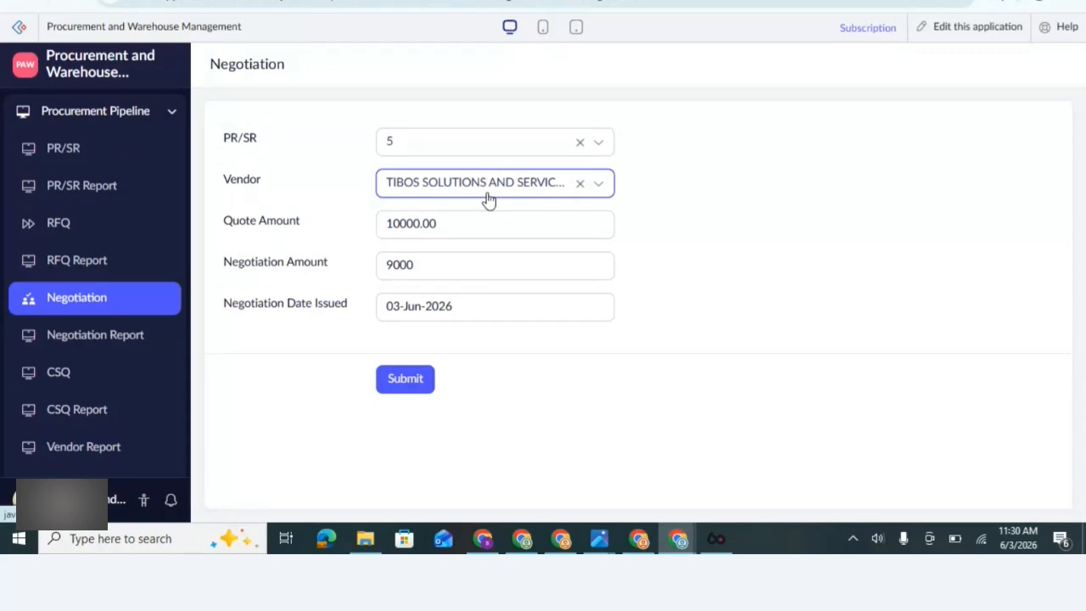
pyautogui.moveTo(223, 126); pyautogui.dragTo(280, 153)
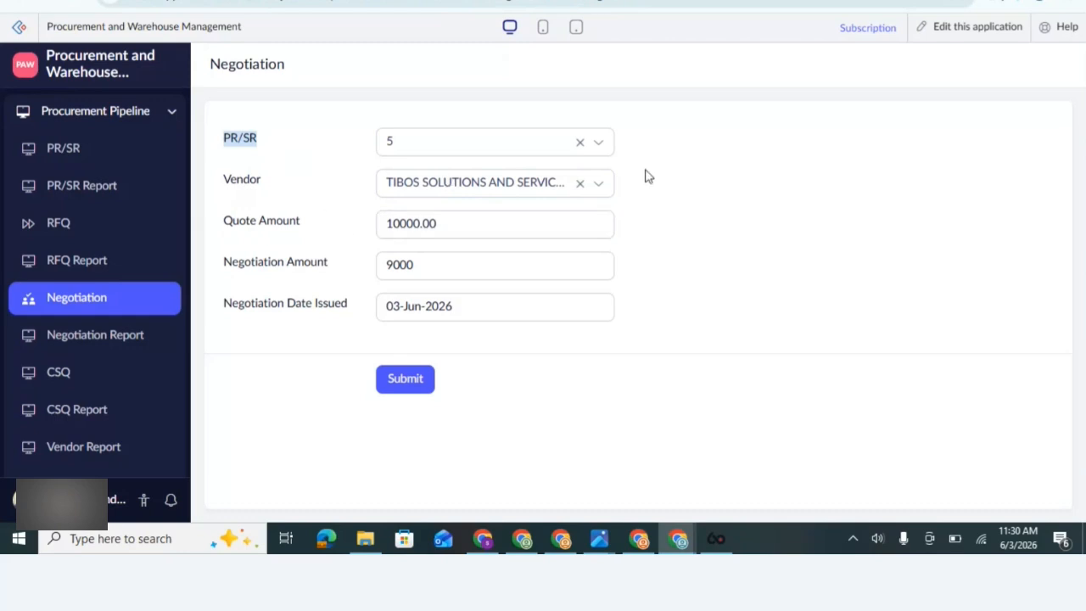
pyautogui.click(414, 386)
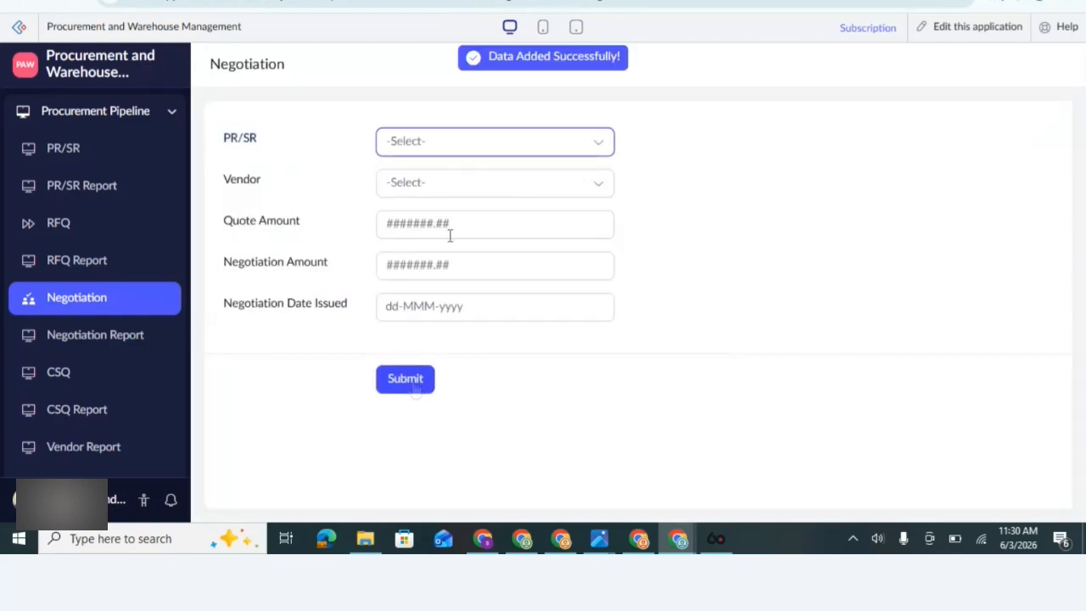
# Step: Select purchase request 5 for a second negotiation and choose ESWAR & CO as the vendor
pyautogui.click(472, 144)
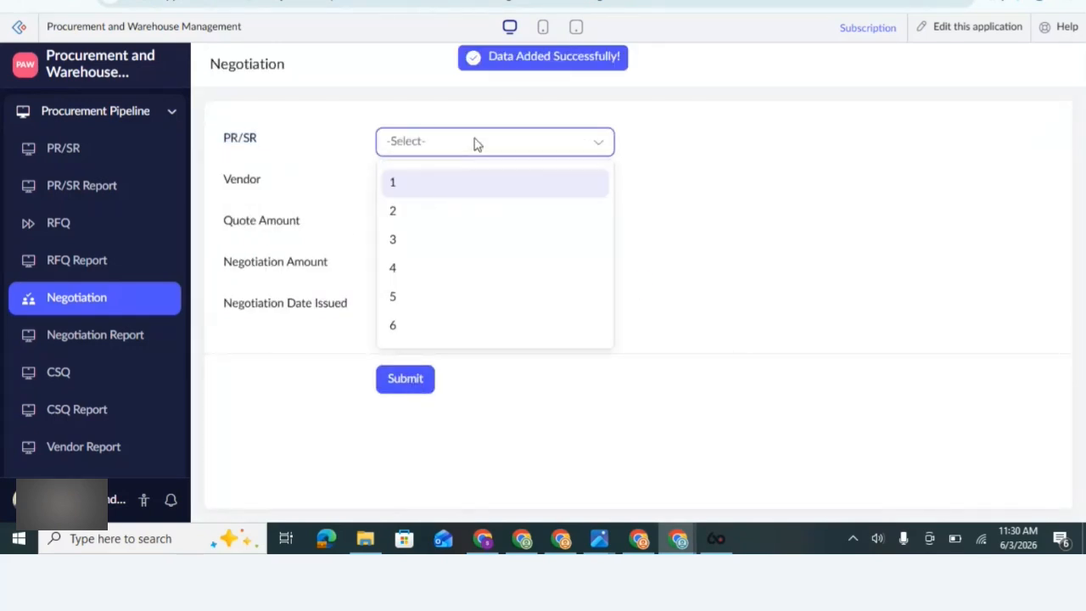
pyautogui.click(441, 306)
pyautogui.click(473, 188)
pyautogui.write('esw')
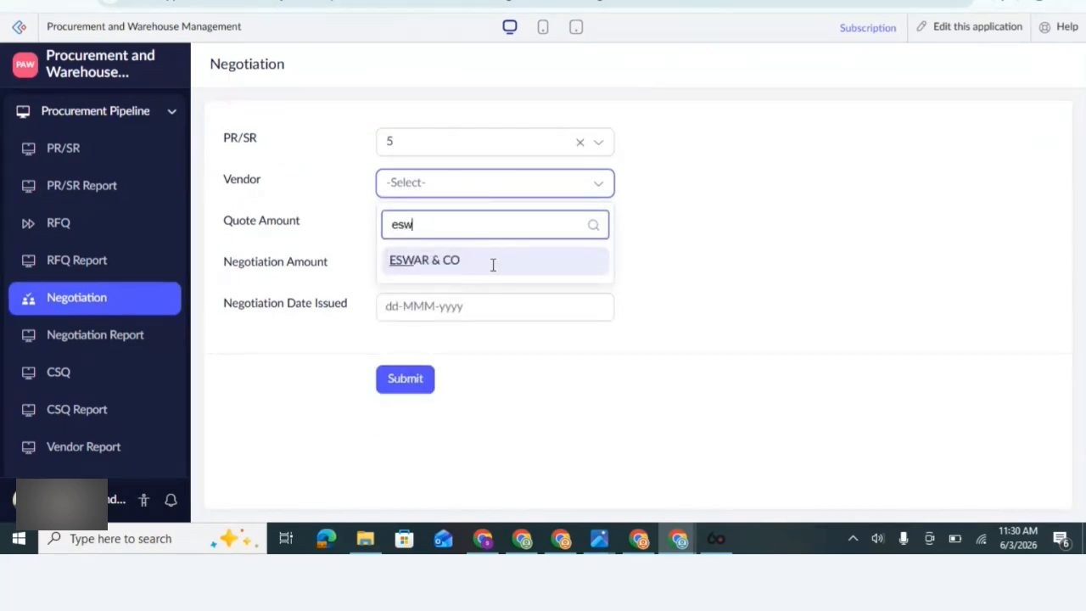
pyautogui.click(492, 262)
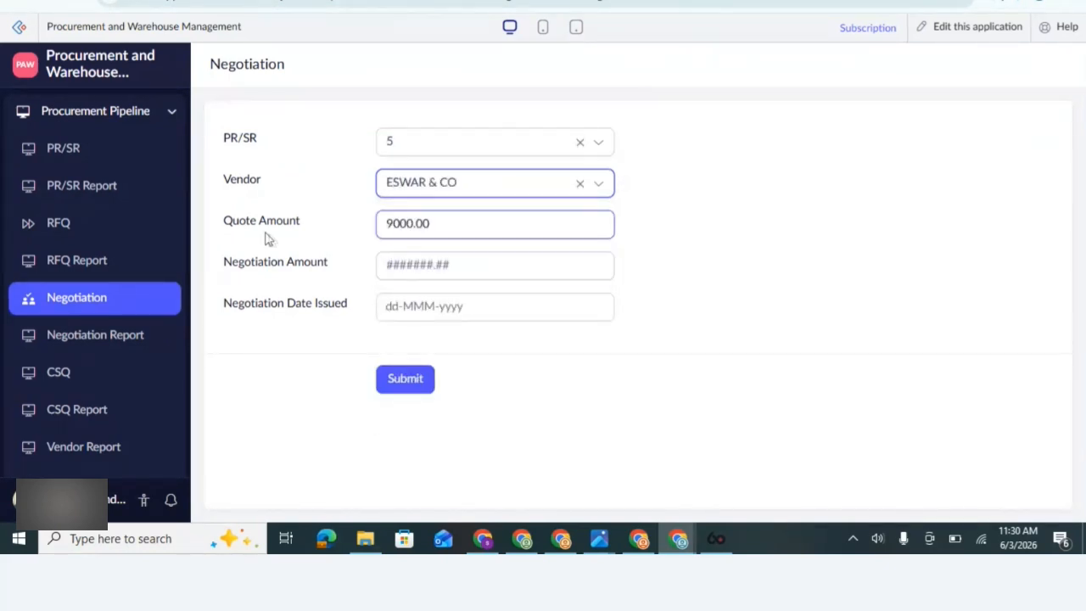
# Step: Set the ESWAR & CO negotiation amount to 8500 and the negotiation date issued to 03-Jun-2026, and submit the negotiation
pyautogui.click(412, 263)
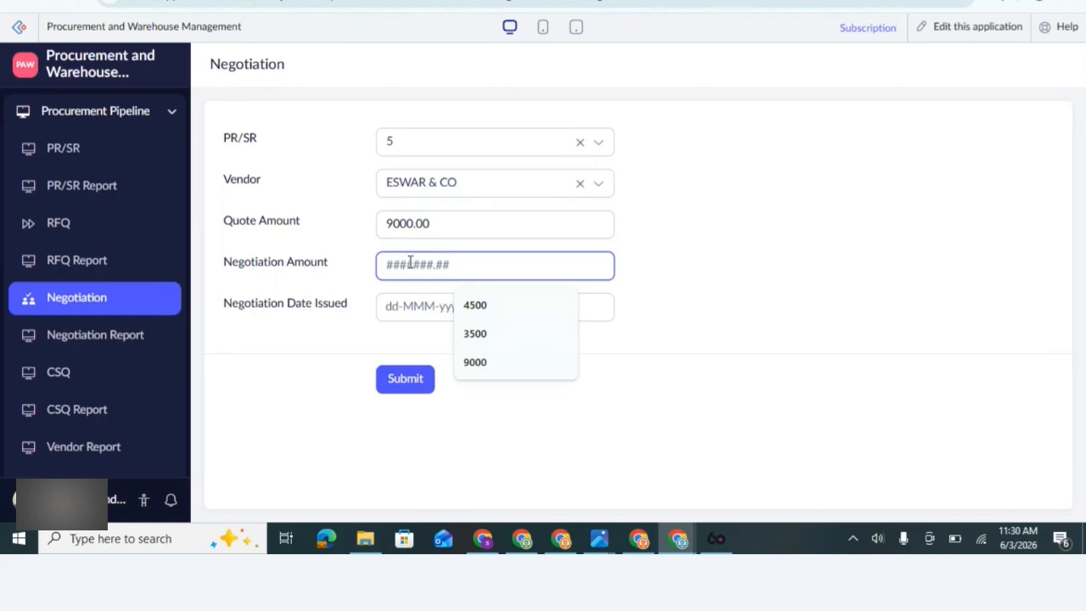
pyautogui.write('85000')
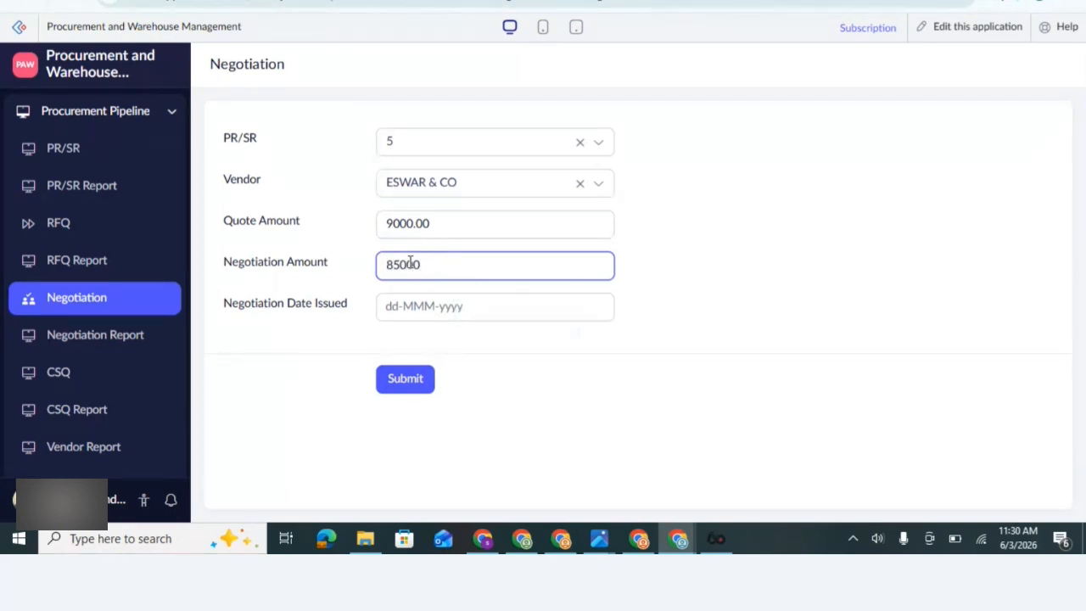
pyautogui.click(426, 308)
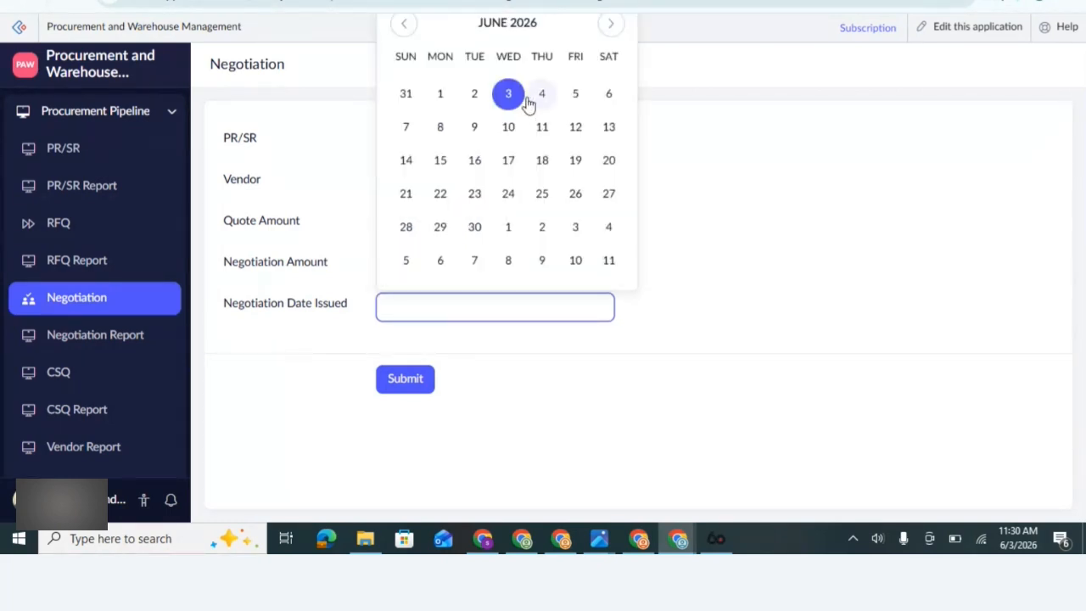
pyautogui.click(512, 98)
pyautogui.click(422, 379)
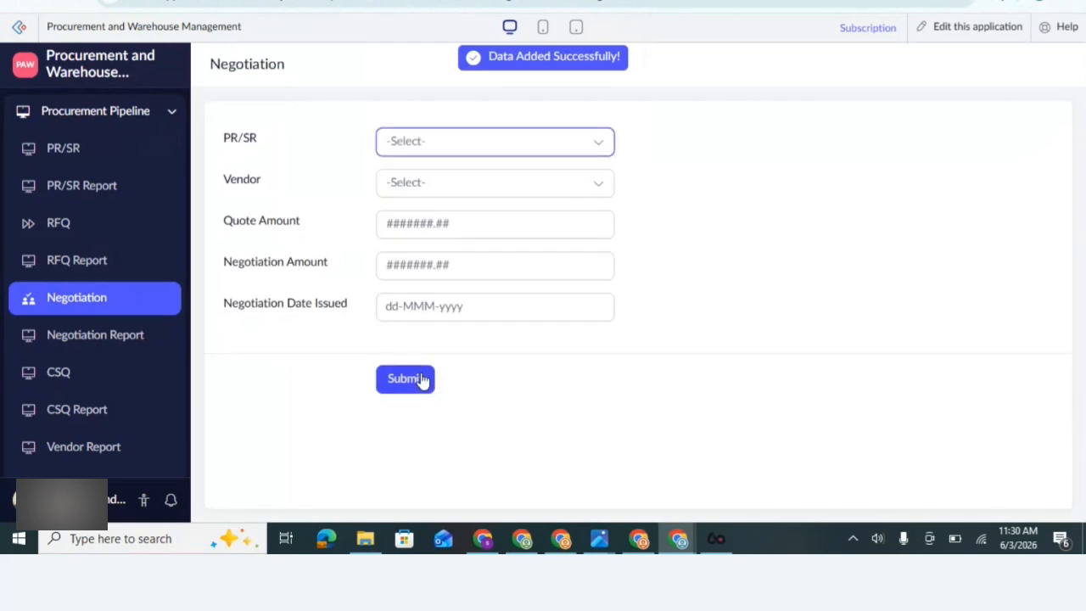
# Step: Review the Negotiation Report, and consult the comparative statement stage in the workflow diagram before returning to the report
pyautogui.click(141, 341)
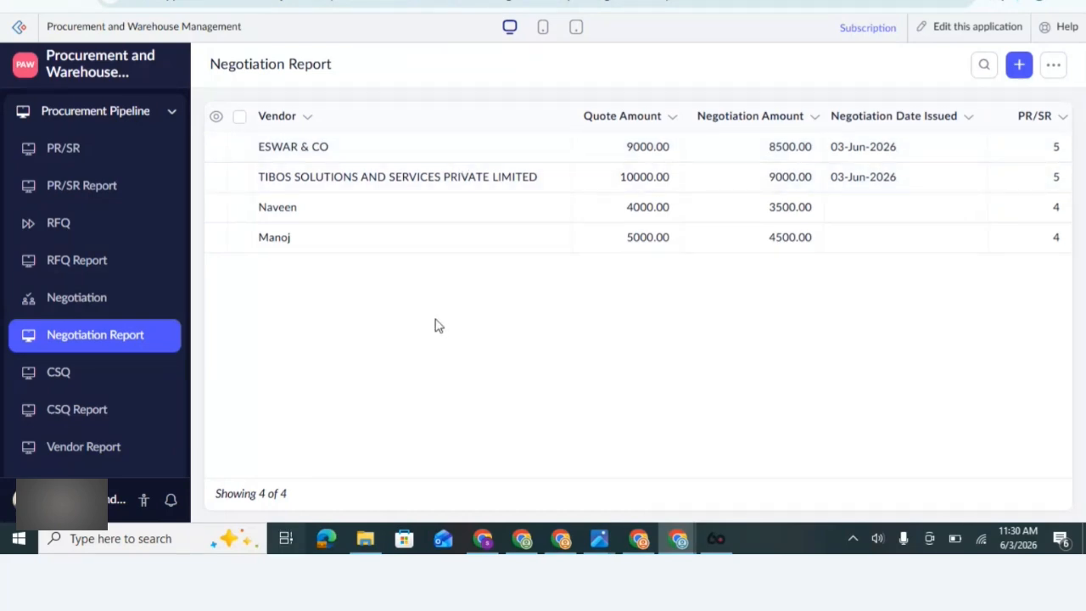
pyautogui.press('super+Tab')
pyautogui.click(376, 140)
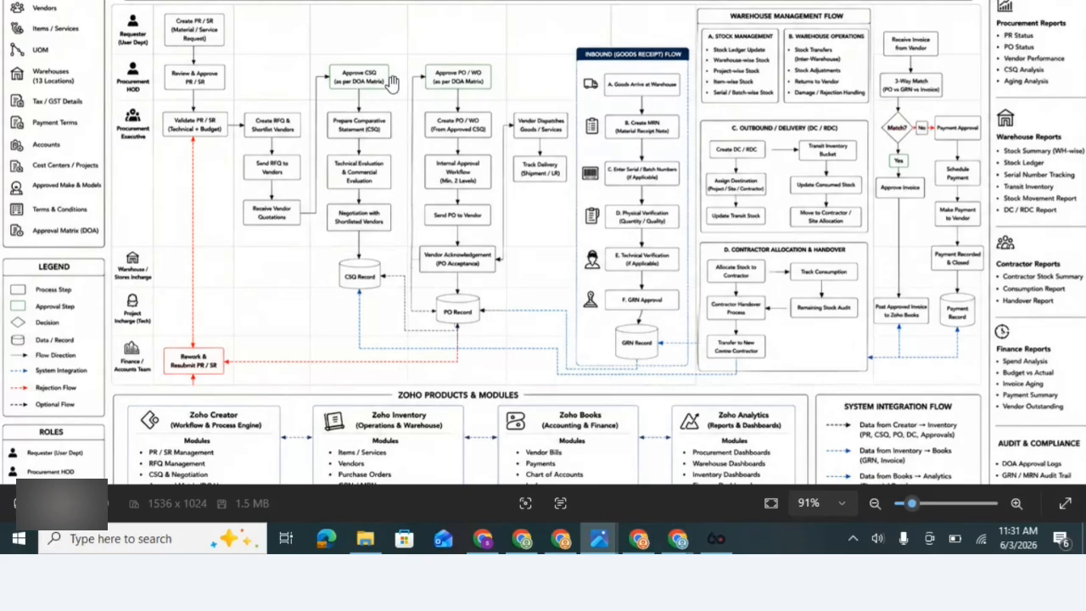
pyautogui.scroll(3, 392, 82)
pyautogui.scroll(-5, 392, 82)
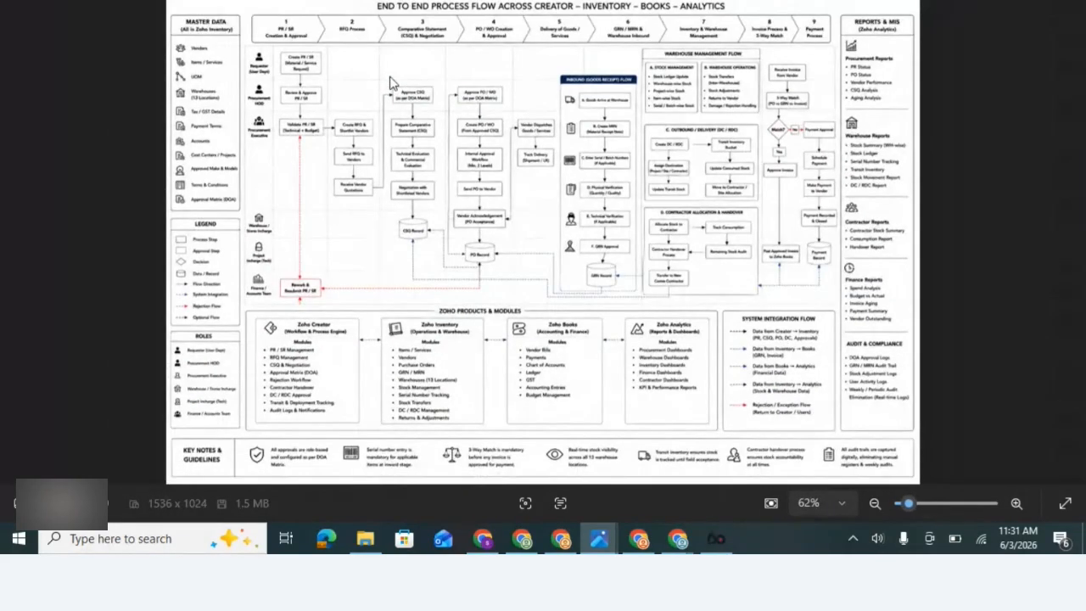
pyautogui.scroll(2, 392, 83)
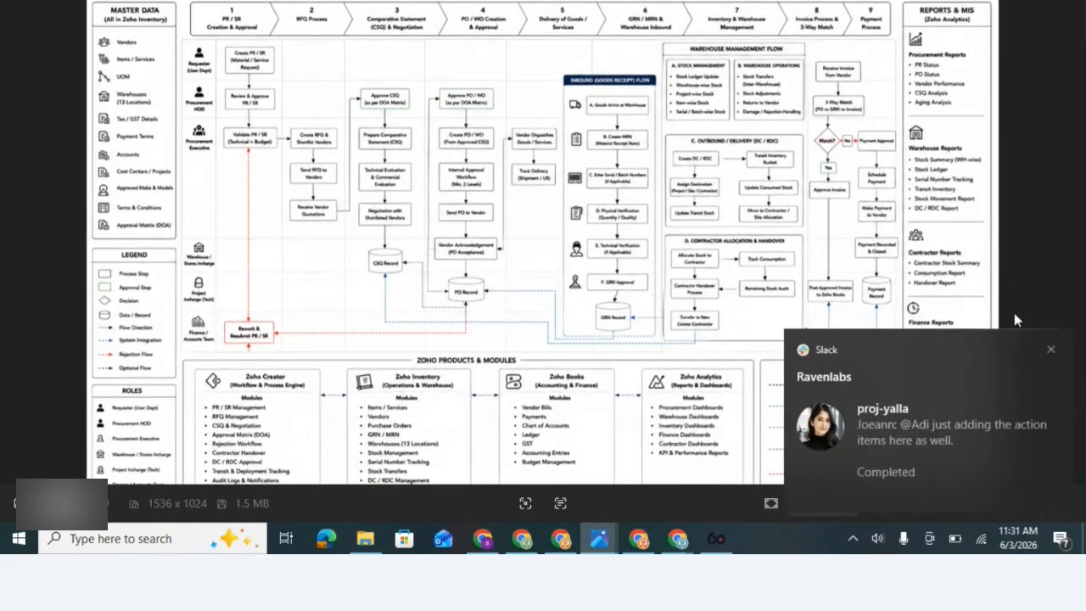
pyautogui.click(1049, 351)
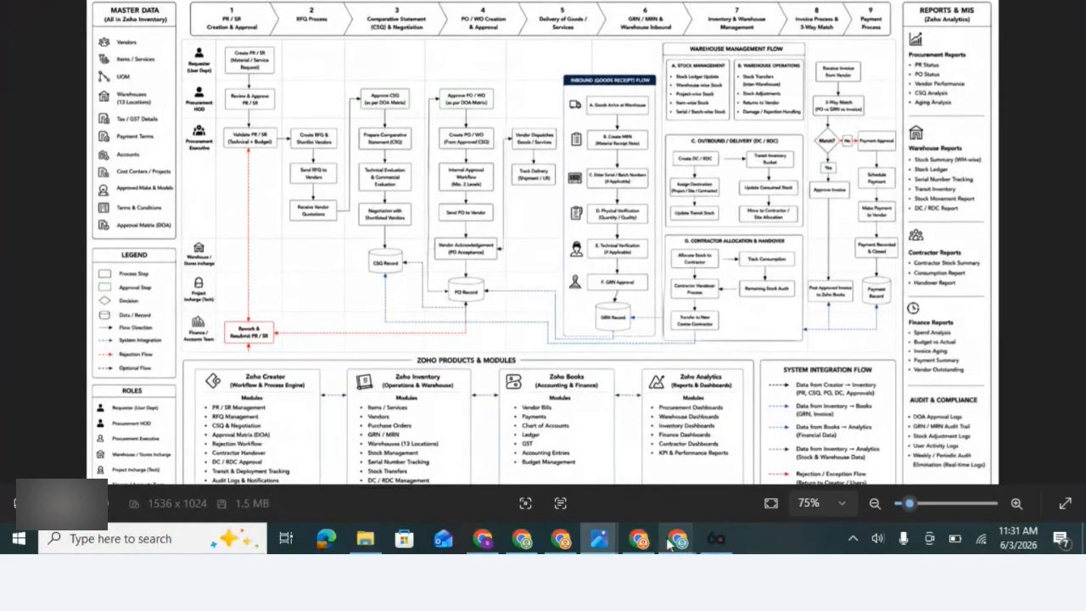
pyautogui.moveTo(676, 545)
pyautogui.click(572, 502)
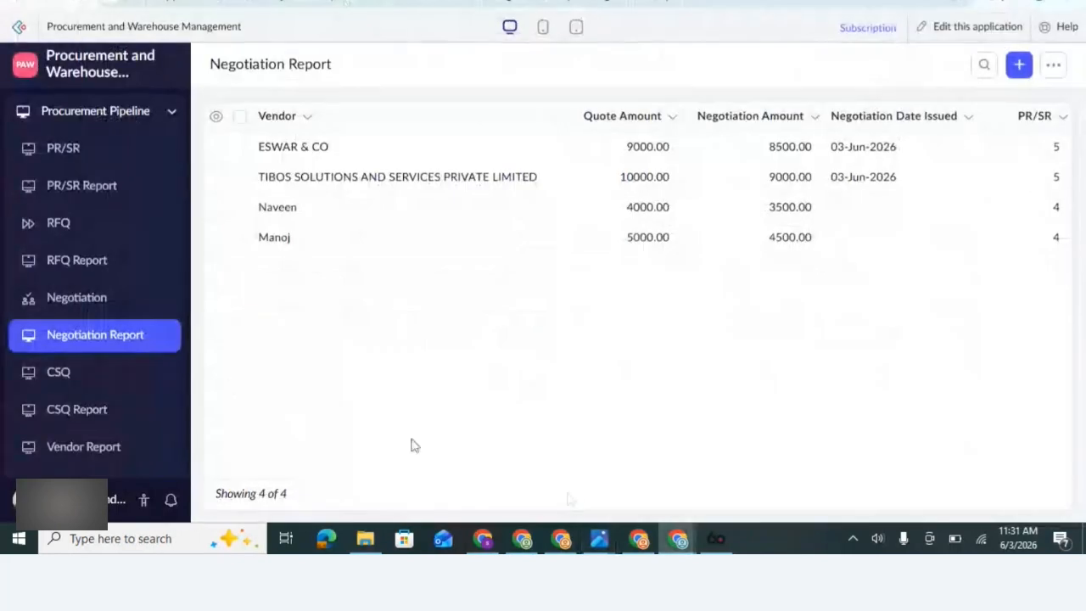
# Step: Start a CSQ for purchase request 5 to load its vendors' quote and negotiation amounts
pyautogui.click(123, 387)
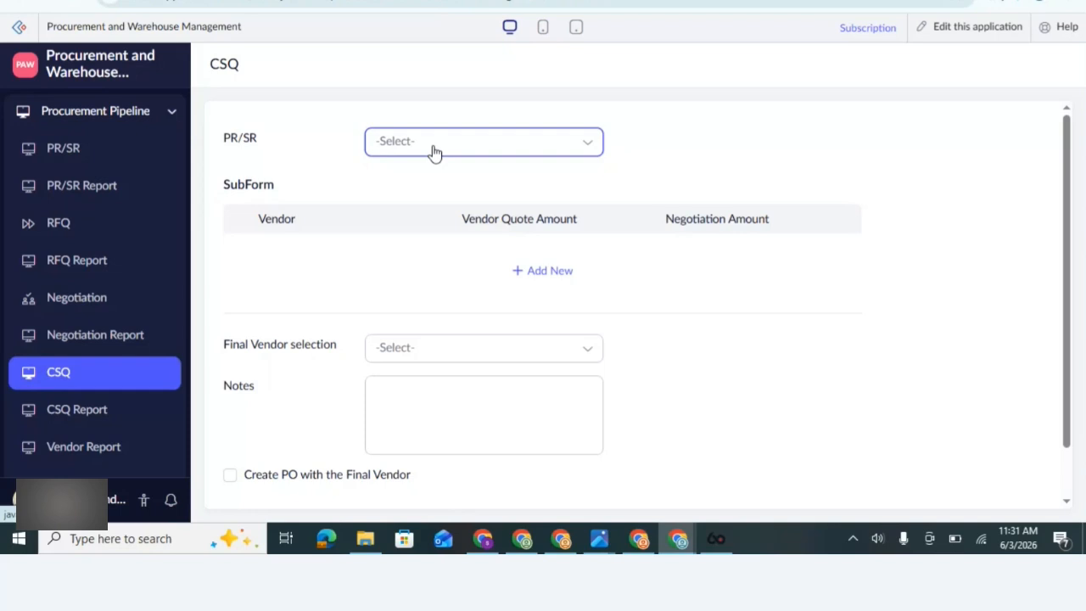
pyautogui.click(433, 152)
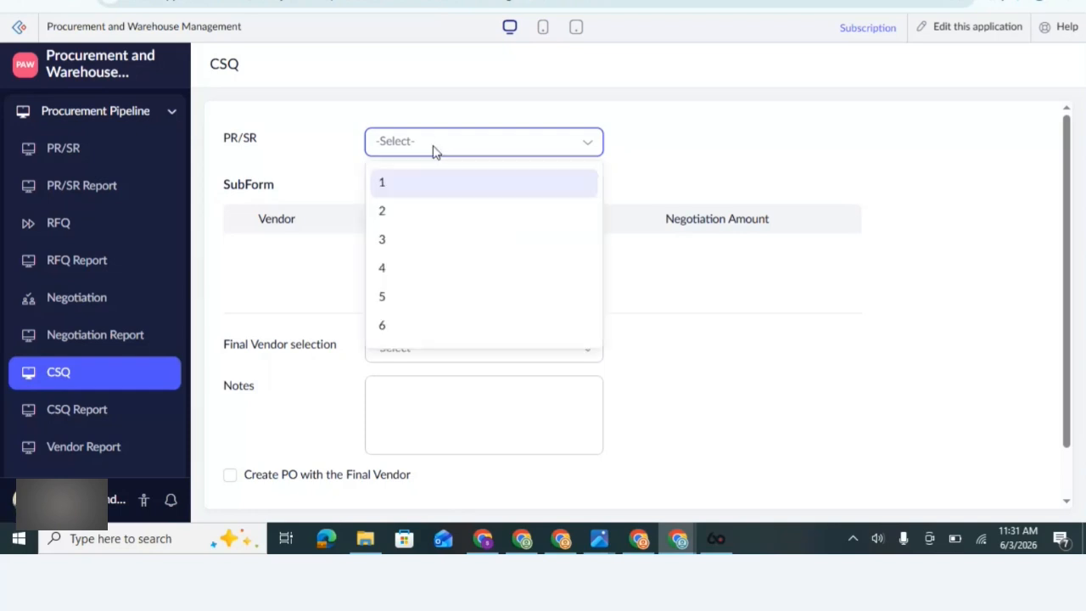
pyautogui.click(425, 306)
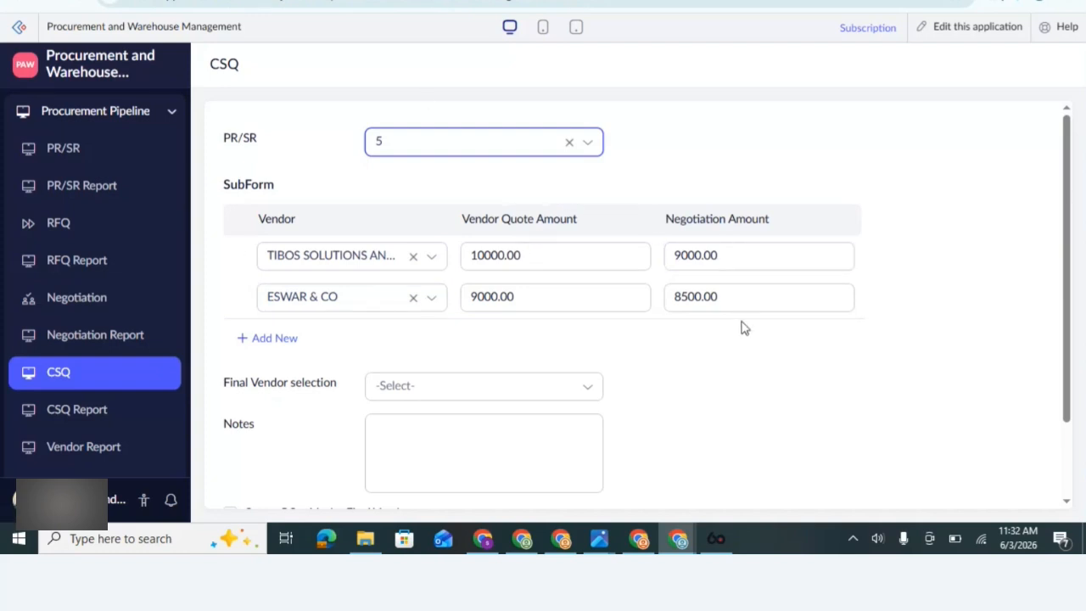
# Step: Choose ESWAR & CO as the final vendor in the CSQ and enable creating the PO with the final vendor
pyautogui.scroll(-1, 693, 339)
pyautogui.click(522, 299)
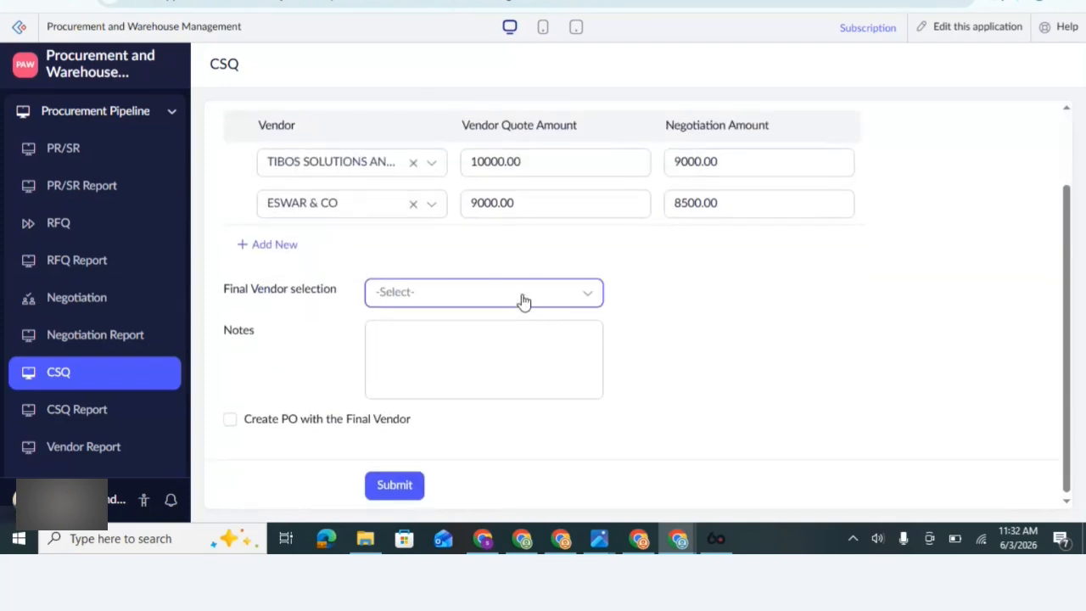
pyautogui.click(701, 280)
pyautogui.scroll(1, 712, 290)
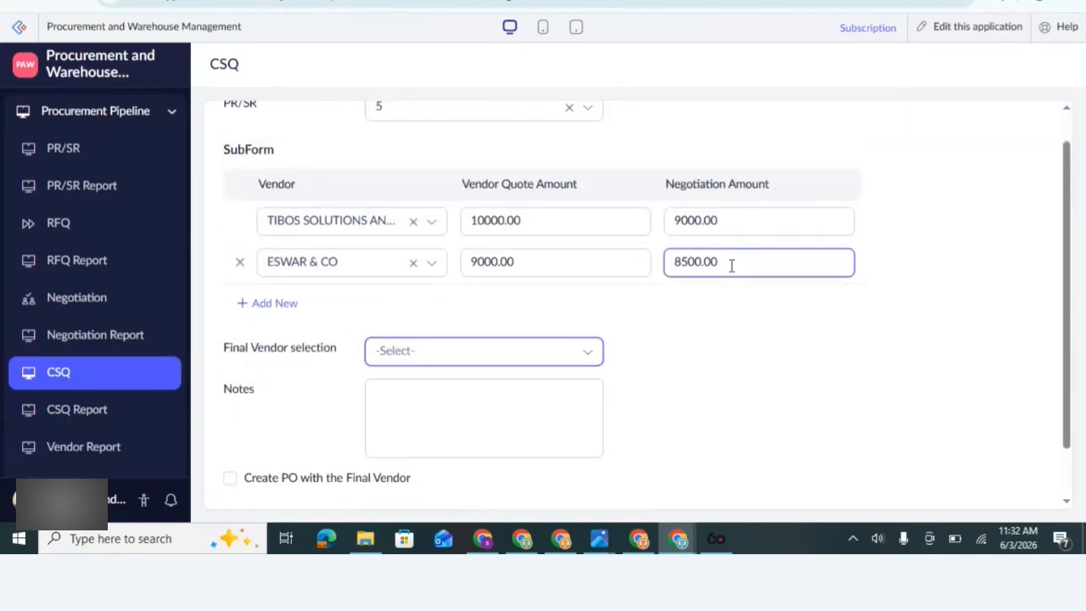
pyautogui.click(407, 365)
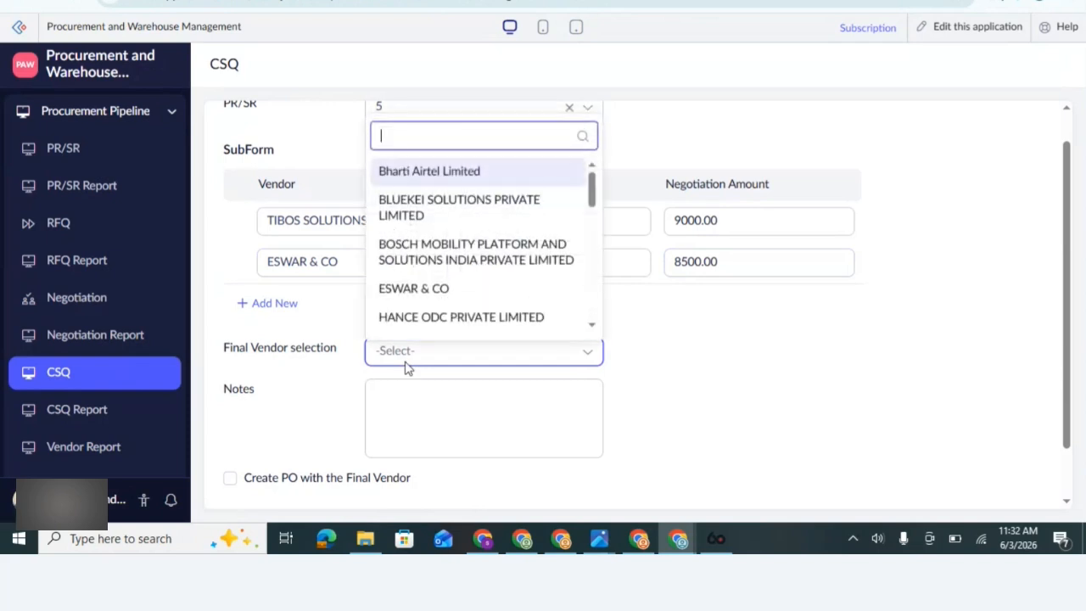
pyautogui.click(441, 290)
pyautogui.scroll(-1, 439, 298)
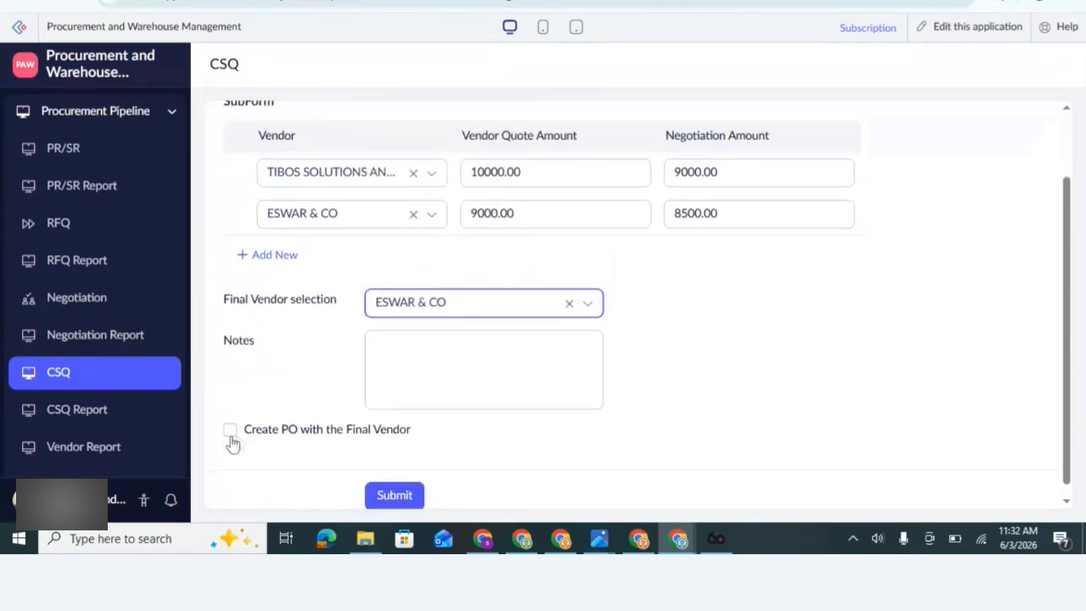
pyautogui.click(314, 436)
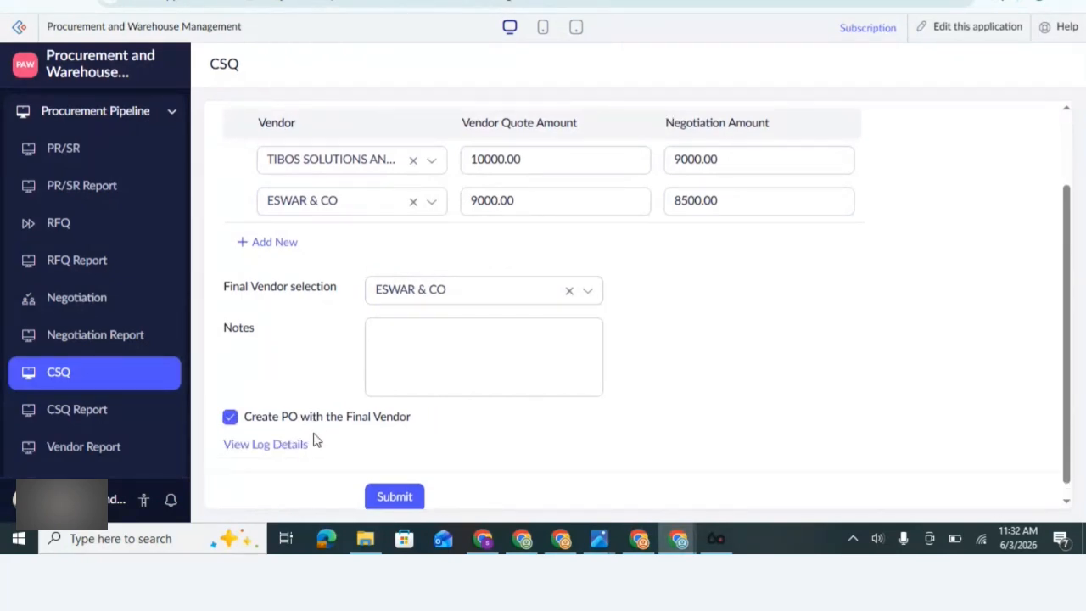
# Step: Examine the log messages of the Create PO with the Final Vendor script, and submit the CSQ
pyautogui.click(299, 442)
pyautogui.scroll(-3, 414, 384)
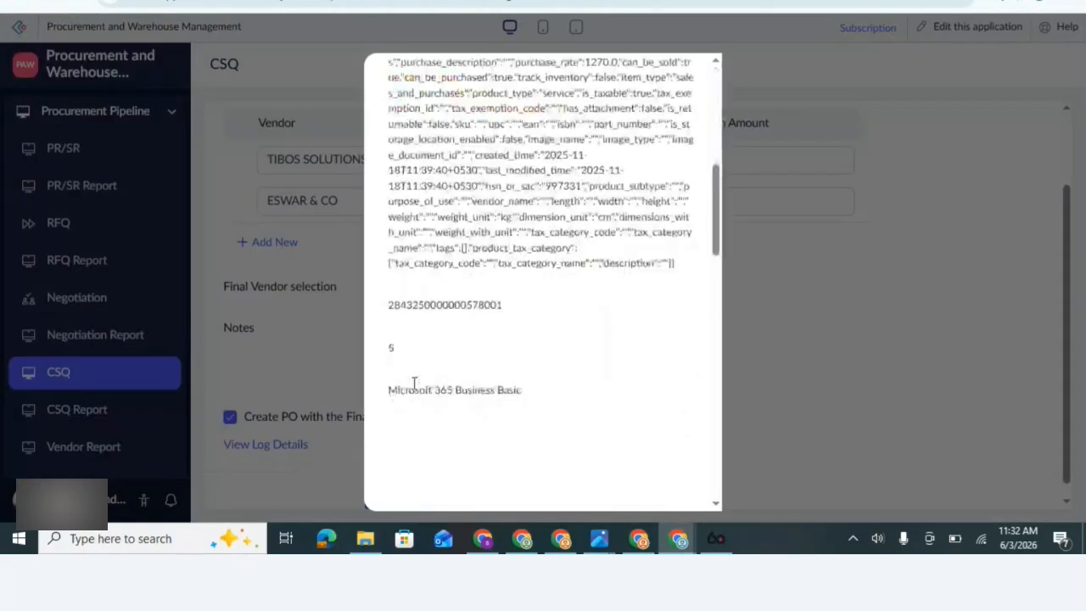
pyautogui.scroll(-10, 414, 384)
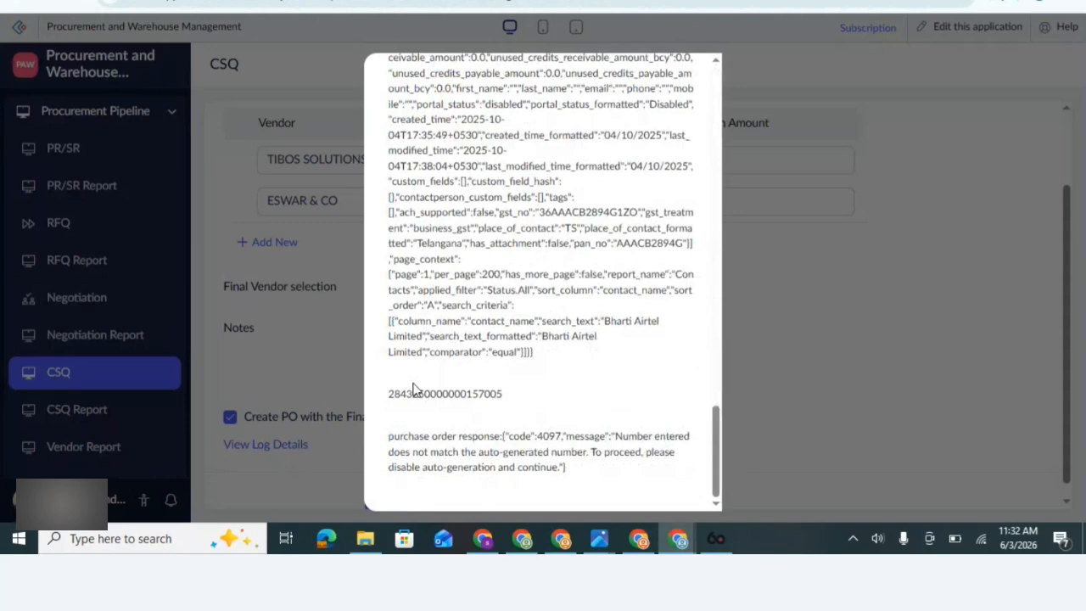
pyautogui.scroll(15, 414, 388)
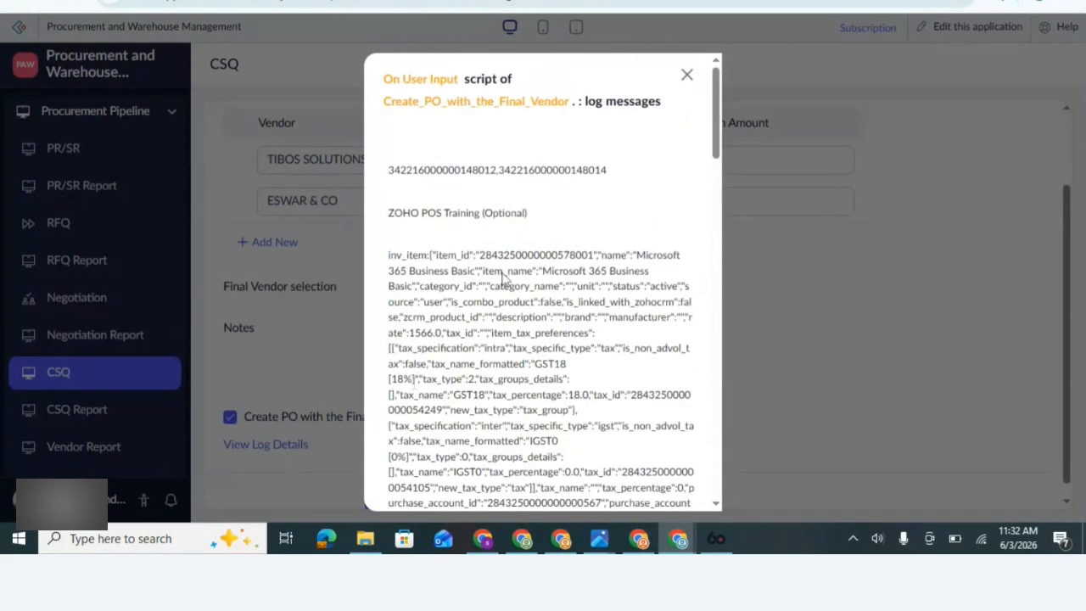
pyautogui.click(687, 77)
pyautogui.click(395, 497)
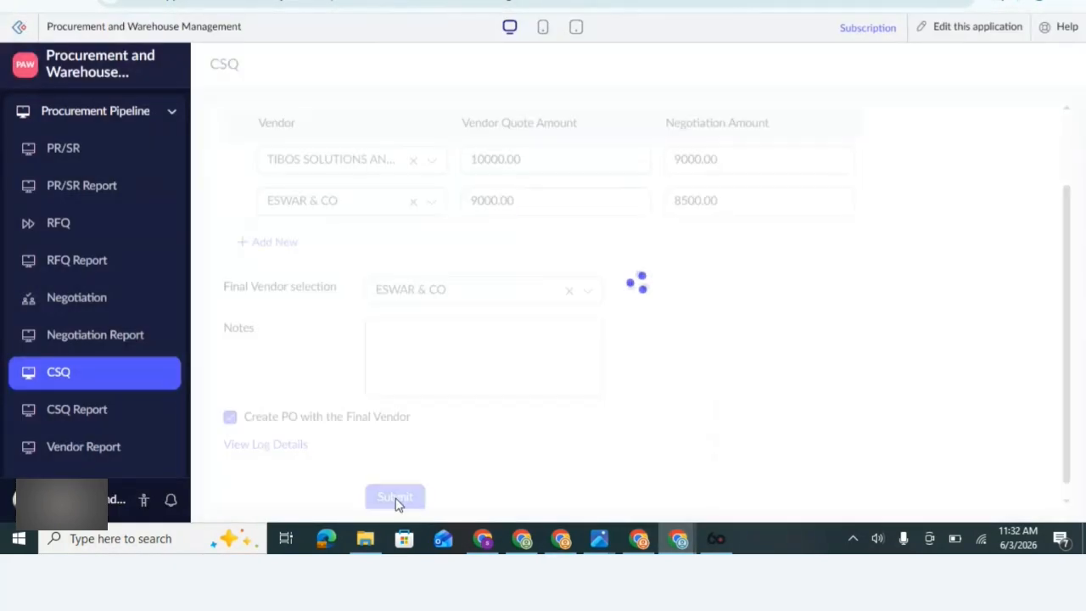